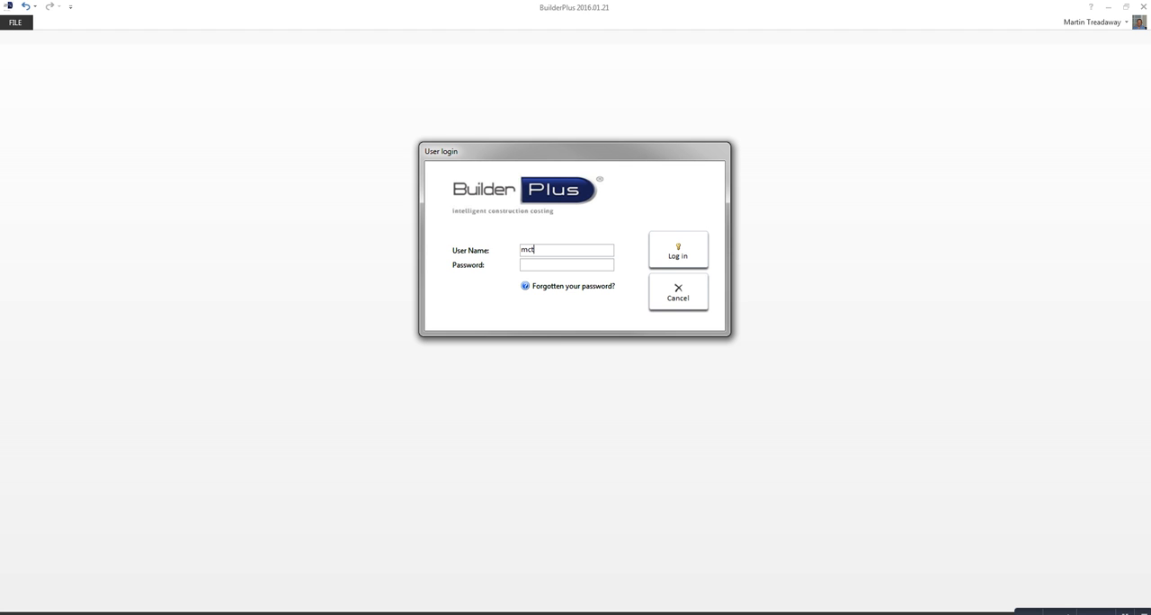
# Step: Enter the account password and log in
pyautogui.press('Tab')
pyautogui.write('***')
pyautogui.press('Tab')
pyautogui.press('Return')
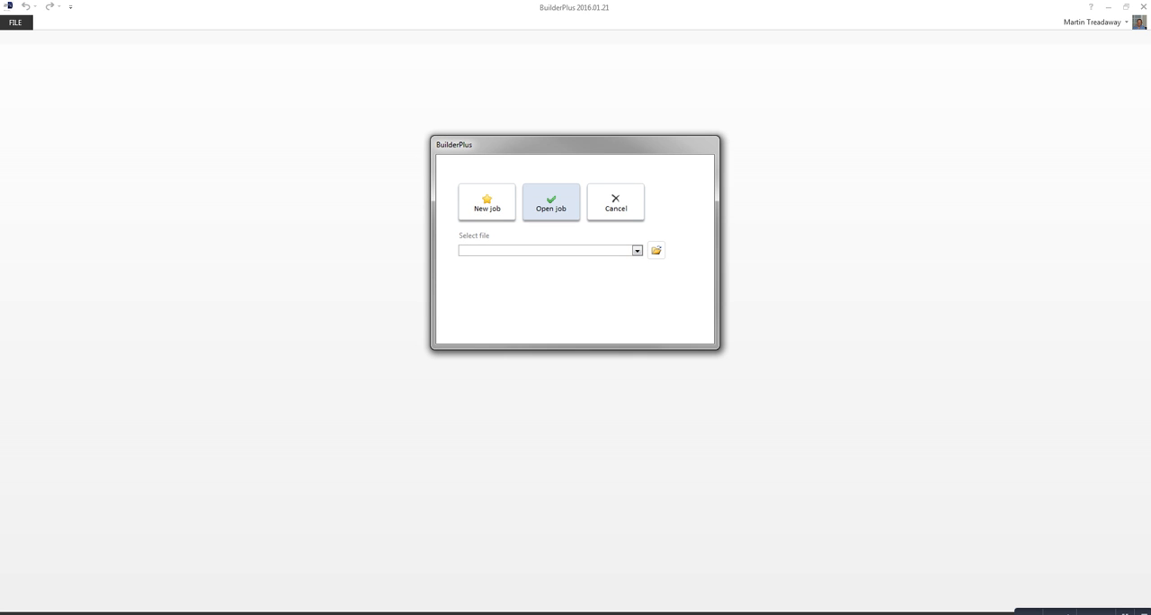
# Step: Start a new job named "My Job" for client ABC Quantity Surveyors, using imported data
pyautogui.click(637, 251)
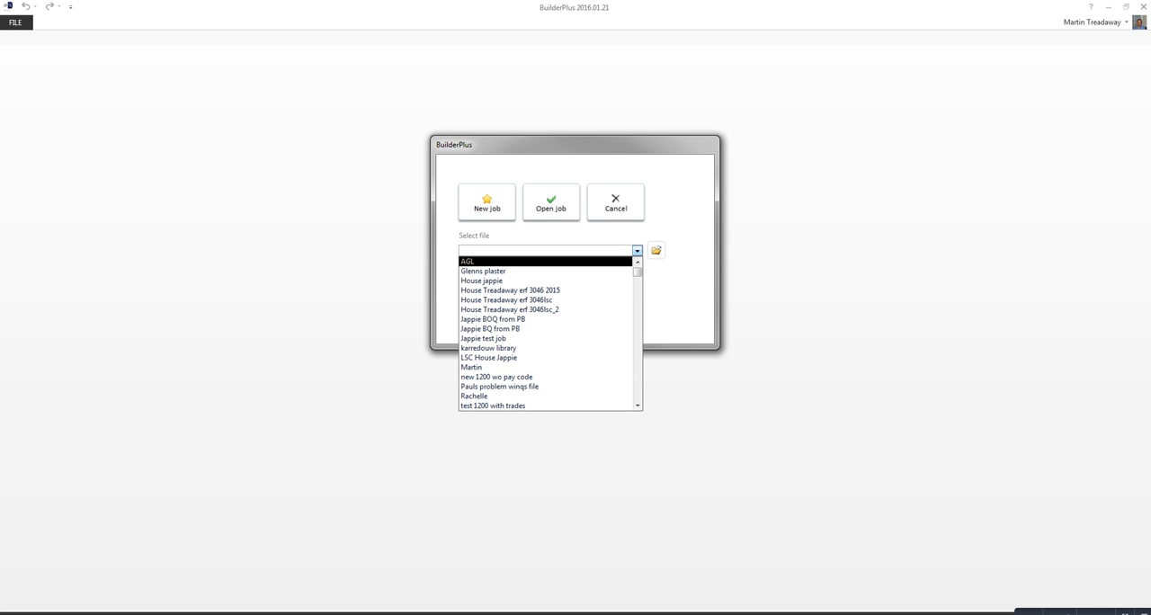
pyautogui.click(486, 203)
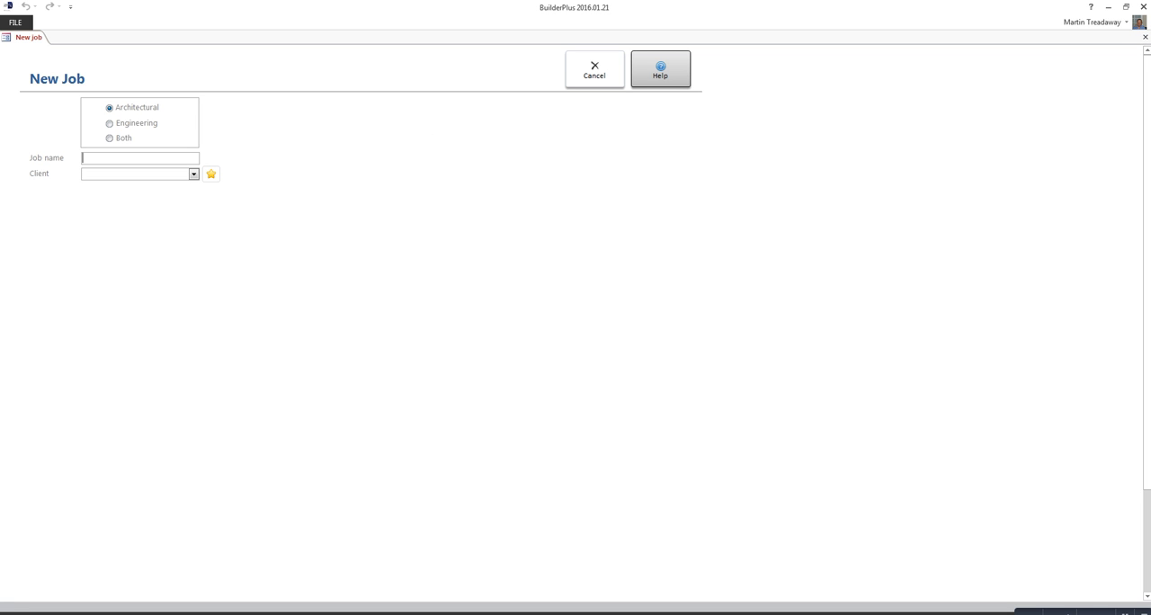
pyautogui.write('My ')
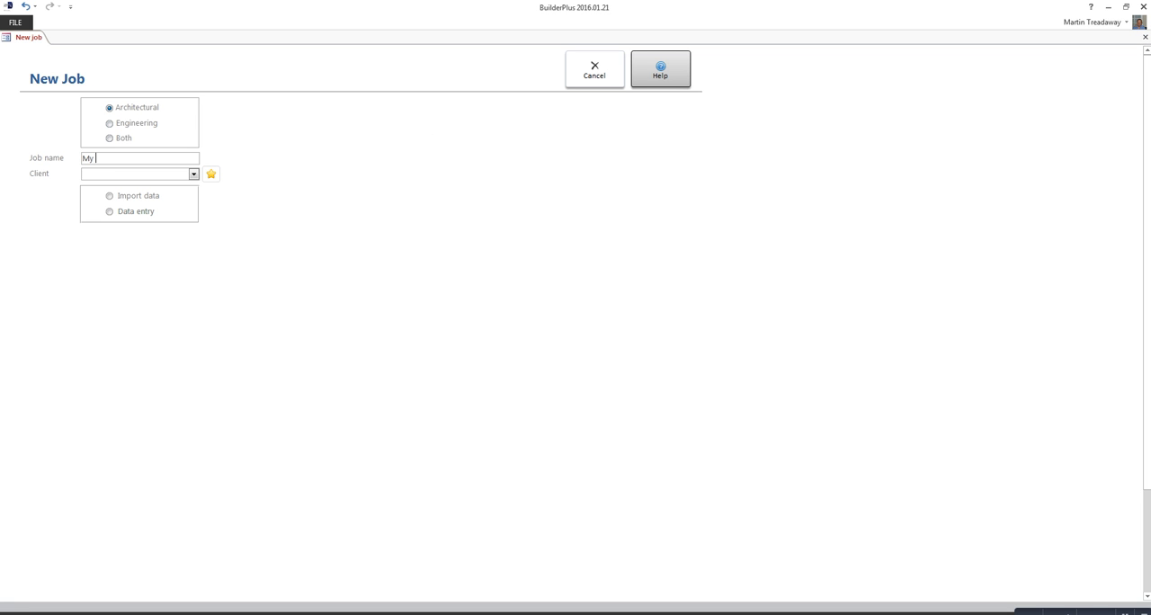
pyautogui.write('Job')
pyautogui.click(193, 174)
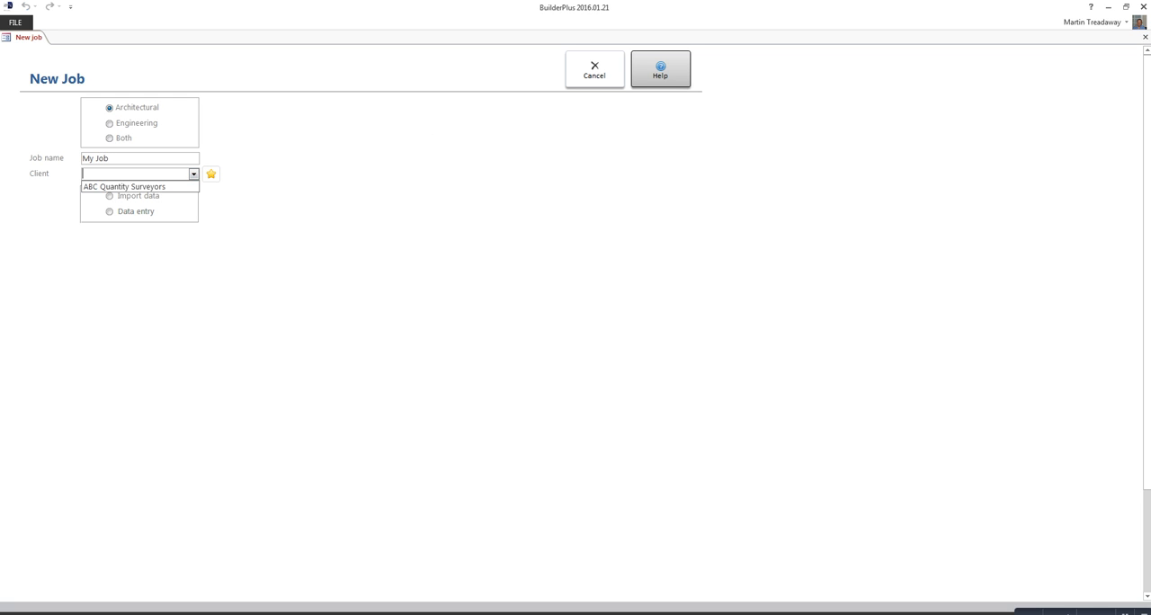
pyautogui.click(126, 186)
pyautogui.click(109, 195)
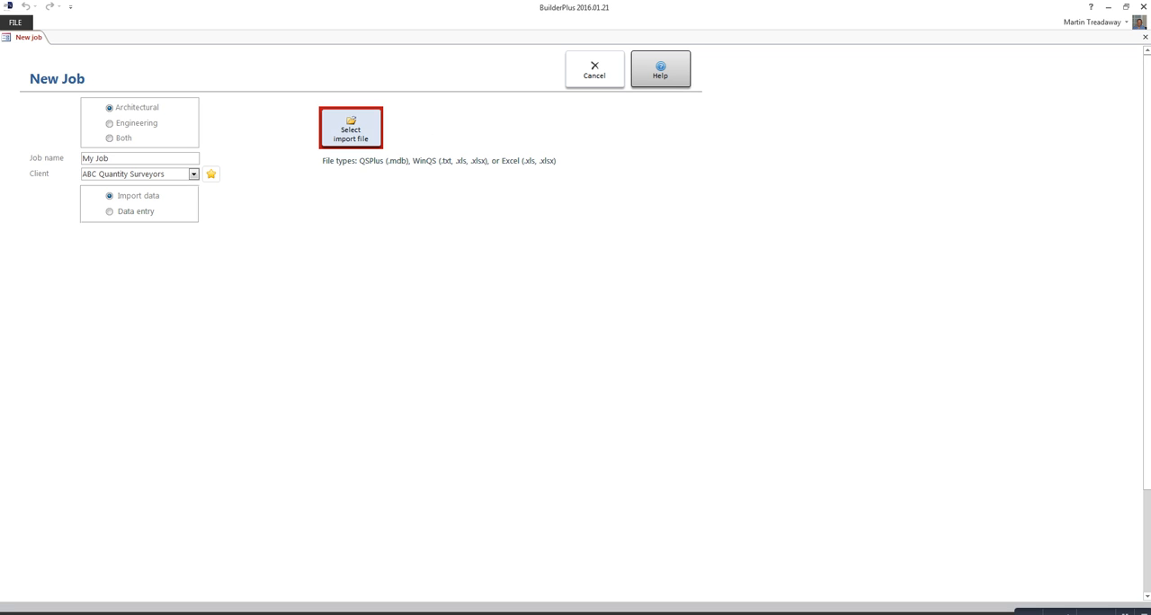
# Step: Choose TestJob SA TenderBills.xls from the Builderplus Data folder as the import file
pyautogui.click(351, 130)
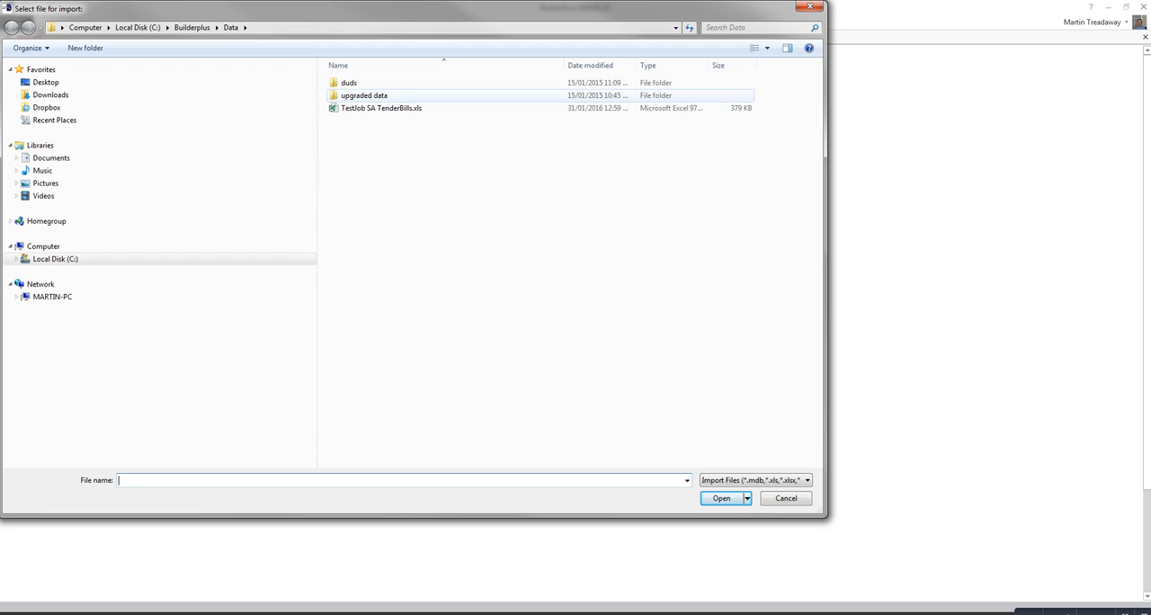
pyautogui.click(381, 108)
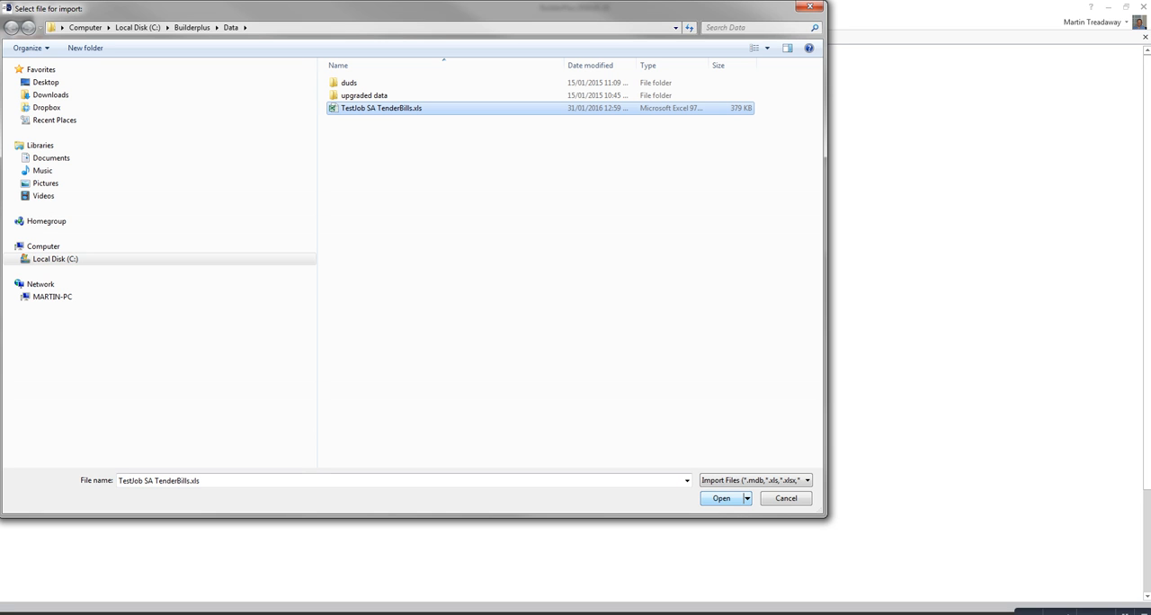
pyautogui.press('Return')
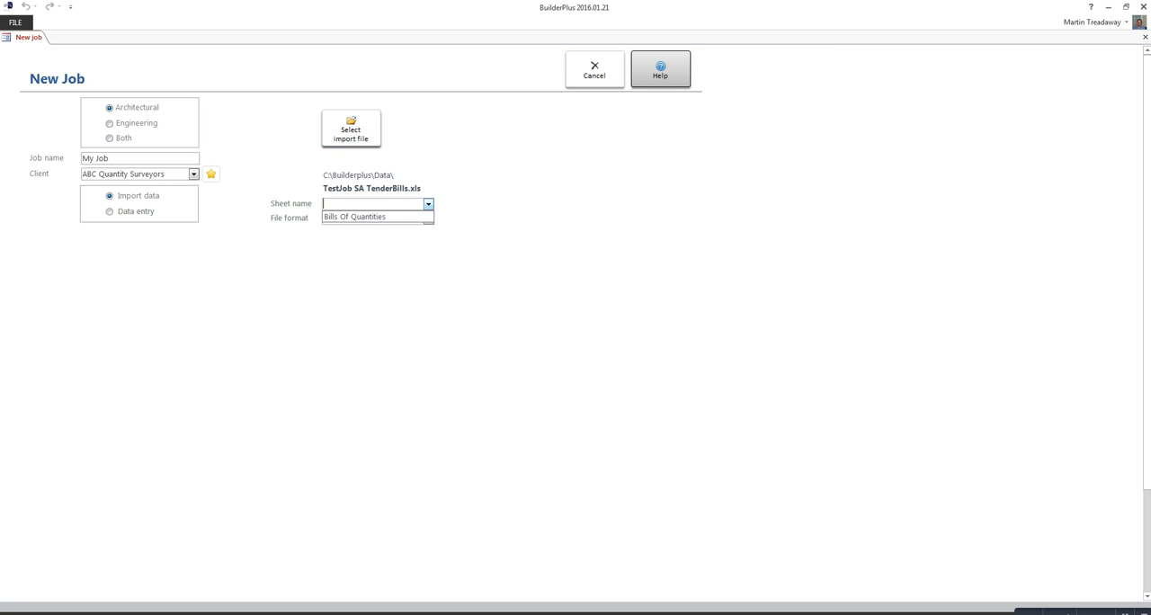
# Step: Import the Bills Of Quantities sheet in QSPlus (Excel) format, accepting responsibility for checking the data
pyautogui.click(356, 217)
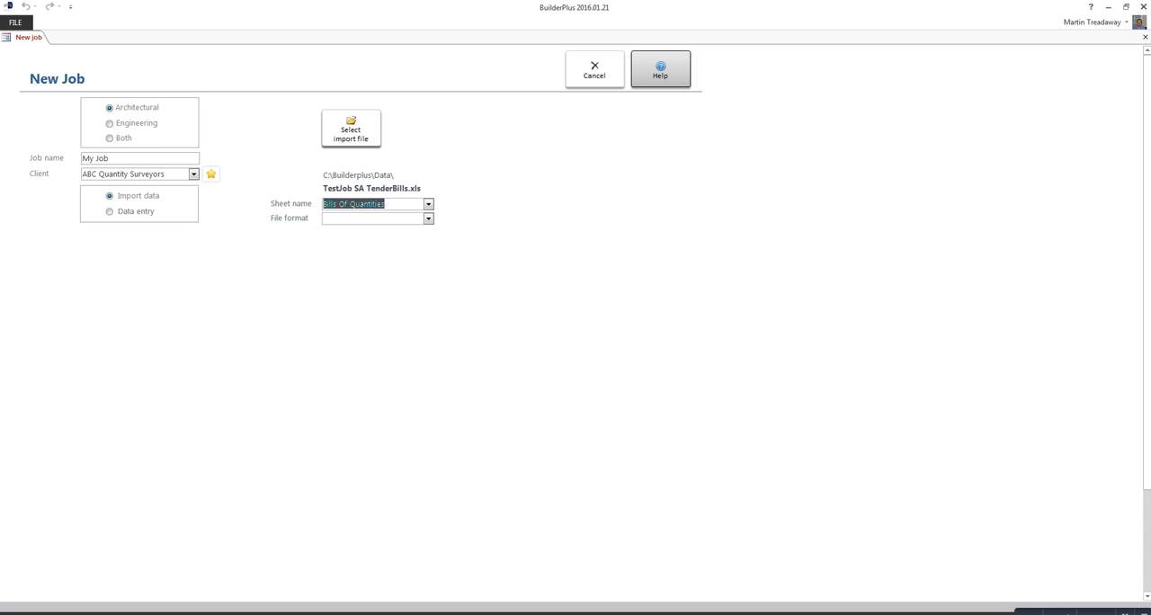
pyautogui.press('Tab')
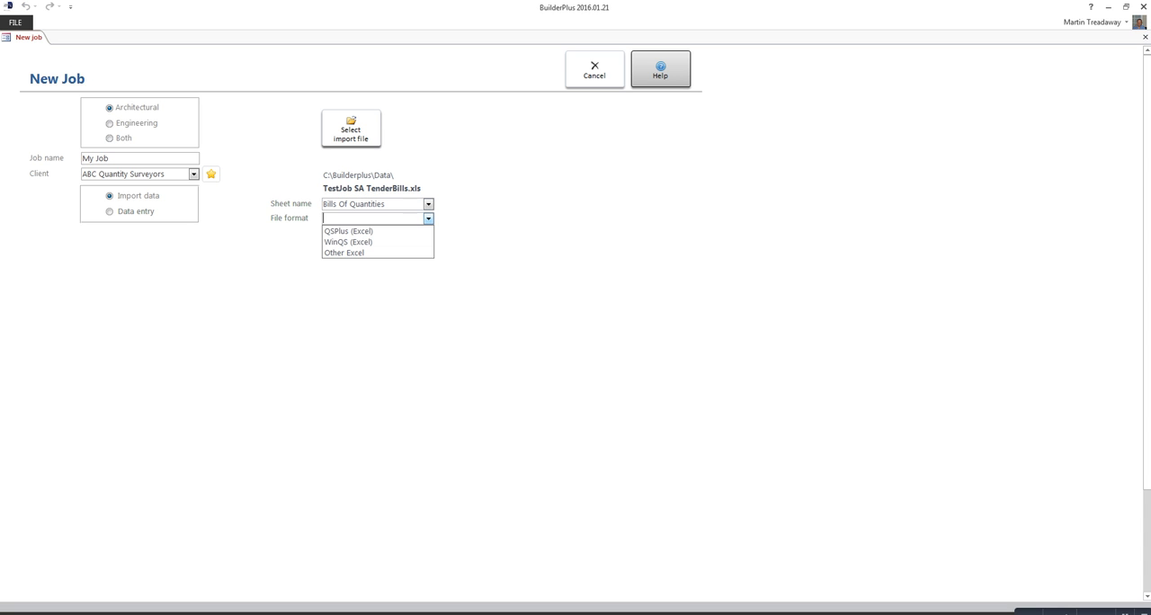
pyautogui.press('Return')
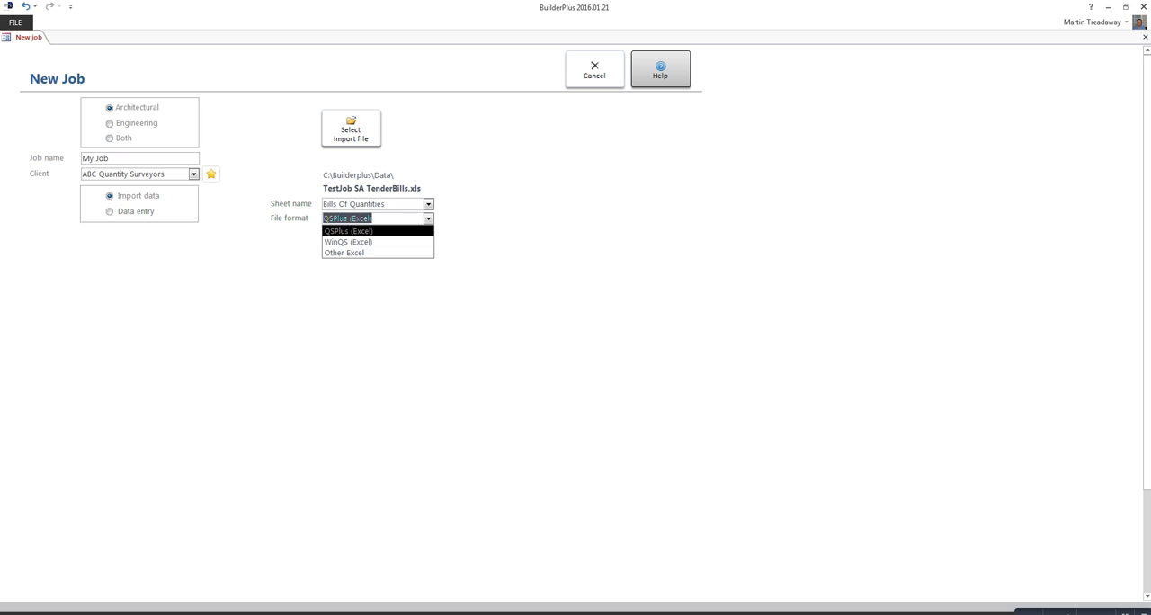
pyautogui.click(418, 129)
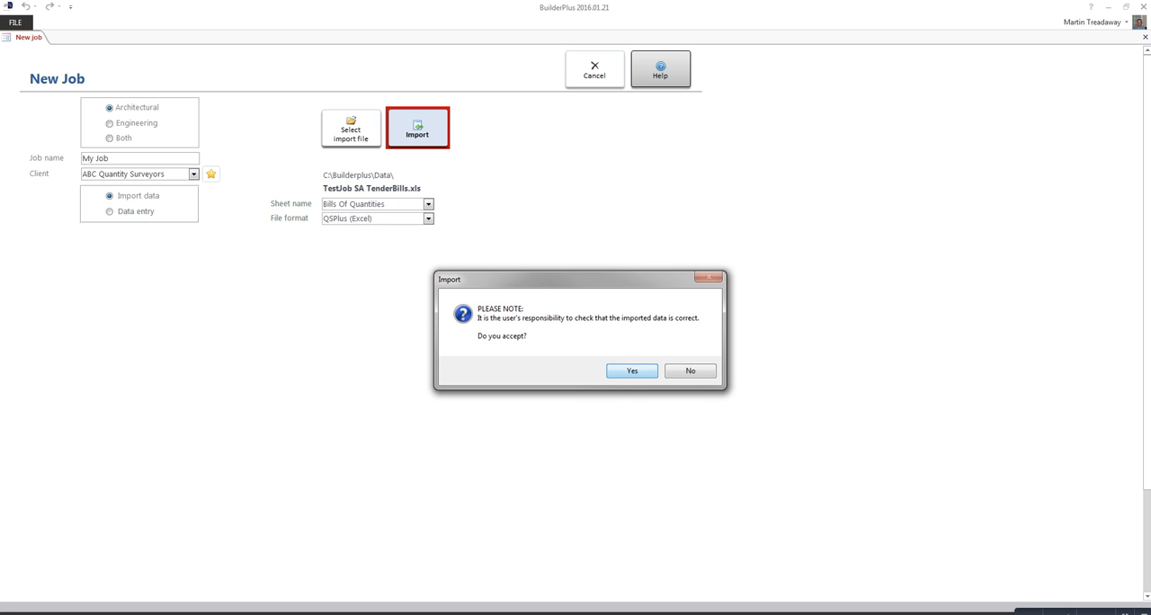
pyautogui.press('Return')
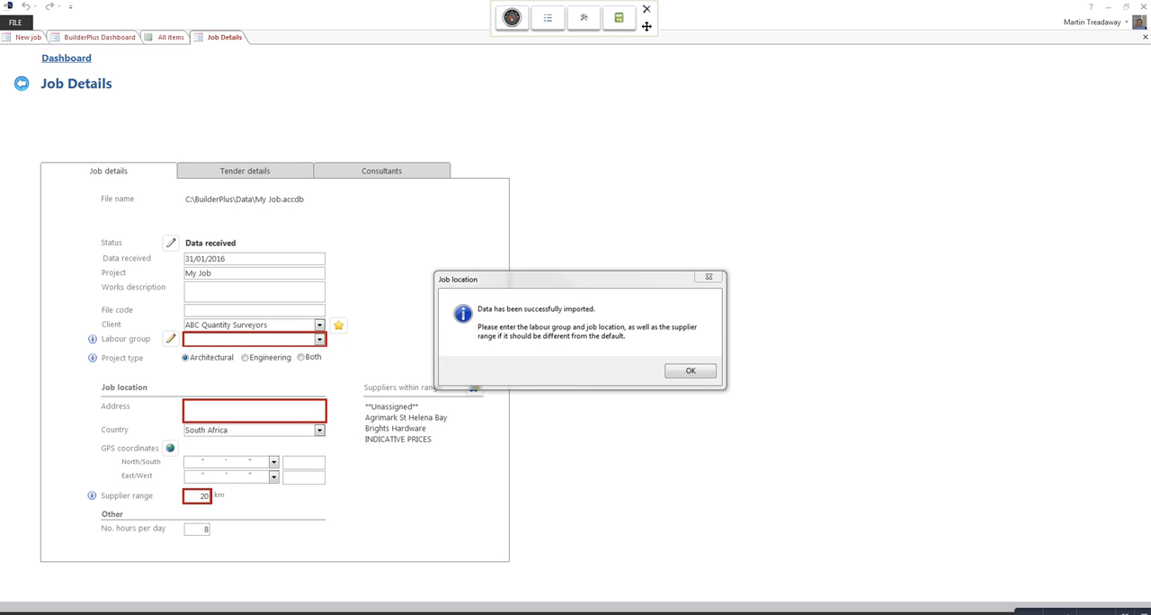
pyautogui.press('Return')
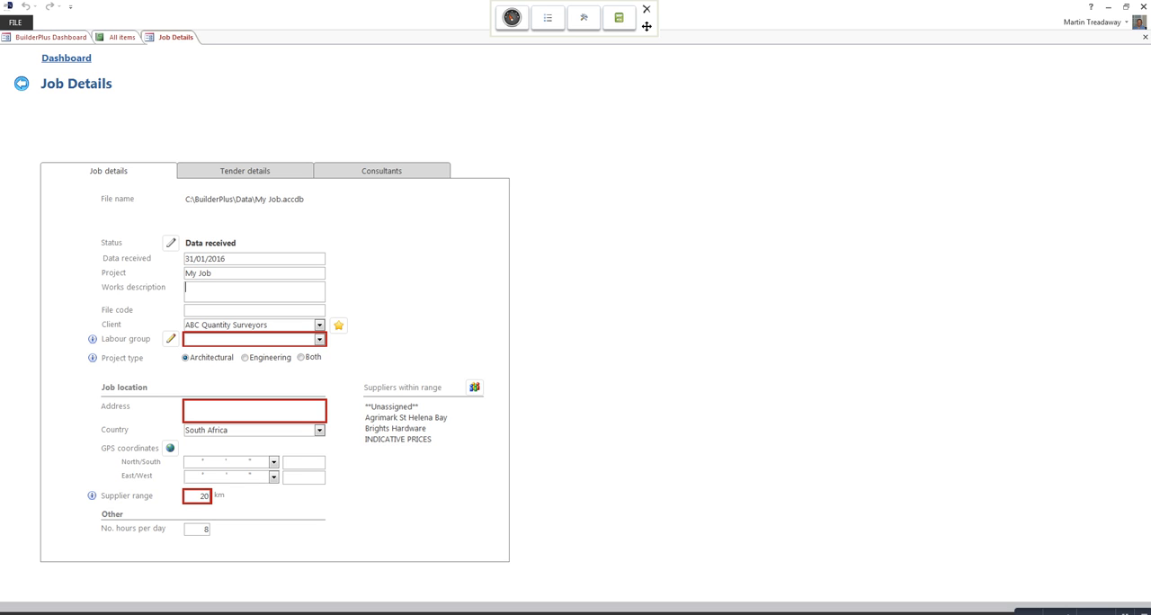
# Step: Fill in the job details with works description "New house", file code 1234 and labour group BIBC Area A: Cape Peninsula (MBA Members)
pyautogui.write('New ')
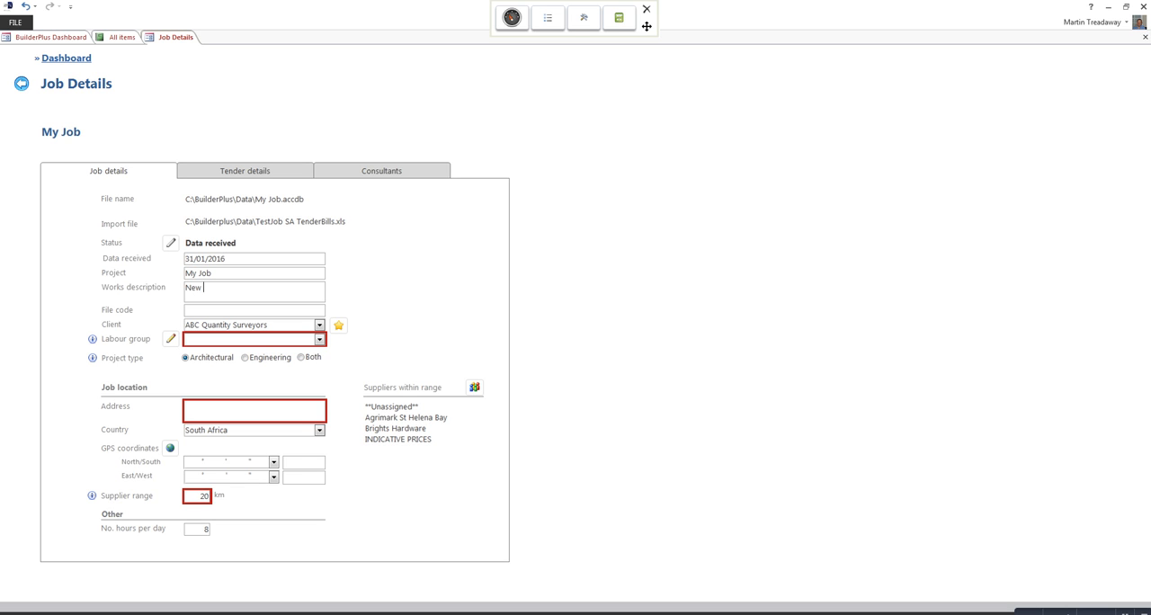
pyautogui.write('house')
pyautogui.press('Tab')
pyautogui.write('1234')
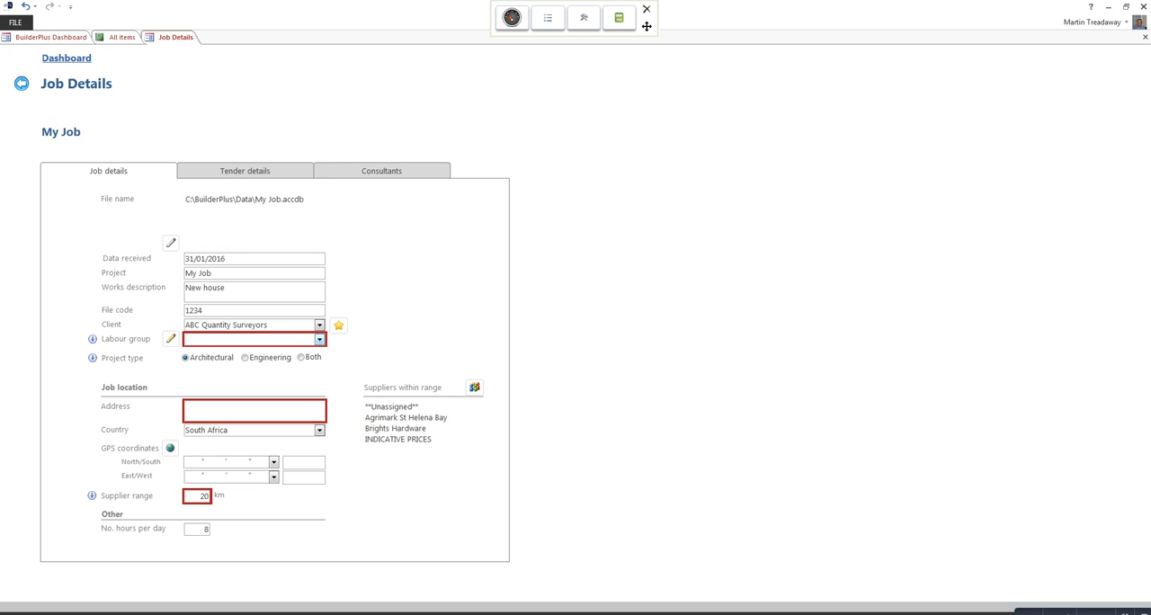
pyautogui.click(319, 340)
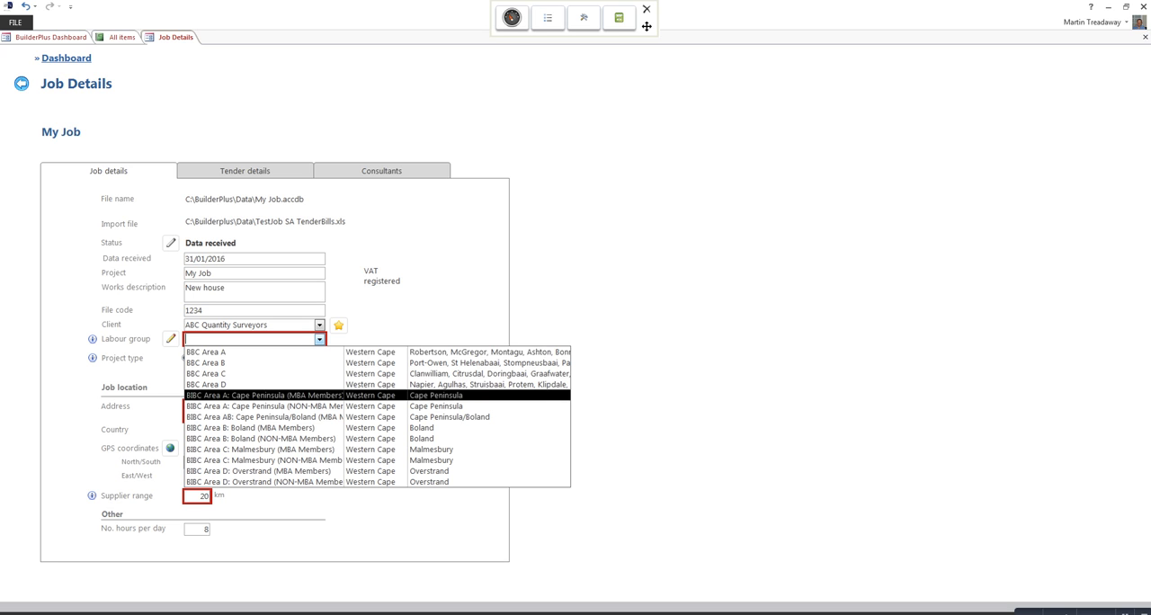
pyautogui.click(263, 396)
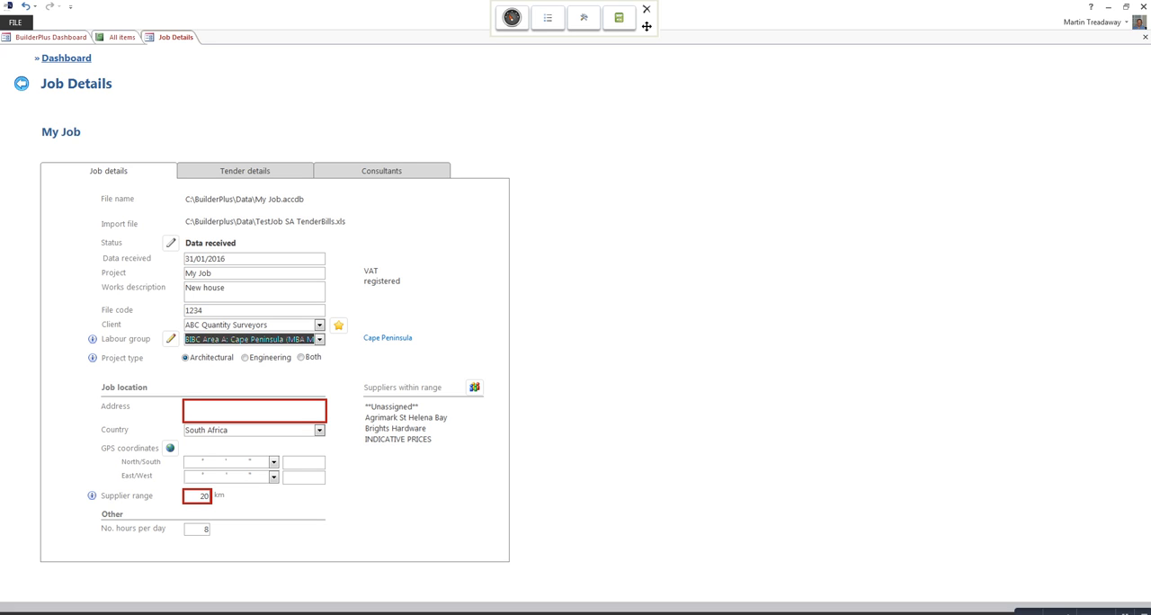
# Step: Enter the street address of the building site as the job location
pyautogui.click(255, 411)
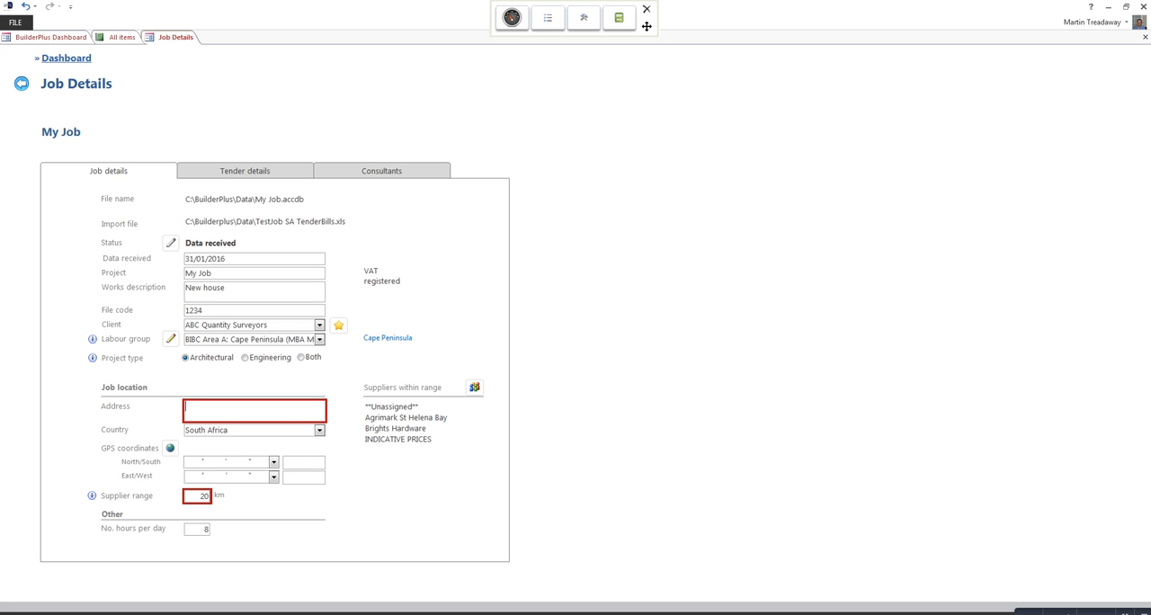
pyautogui.press('Tab')
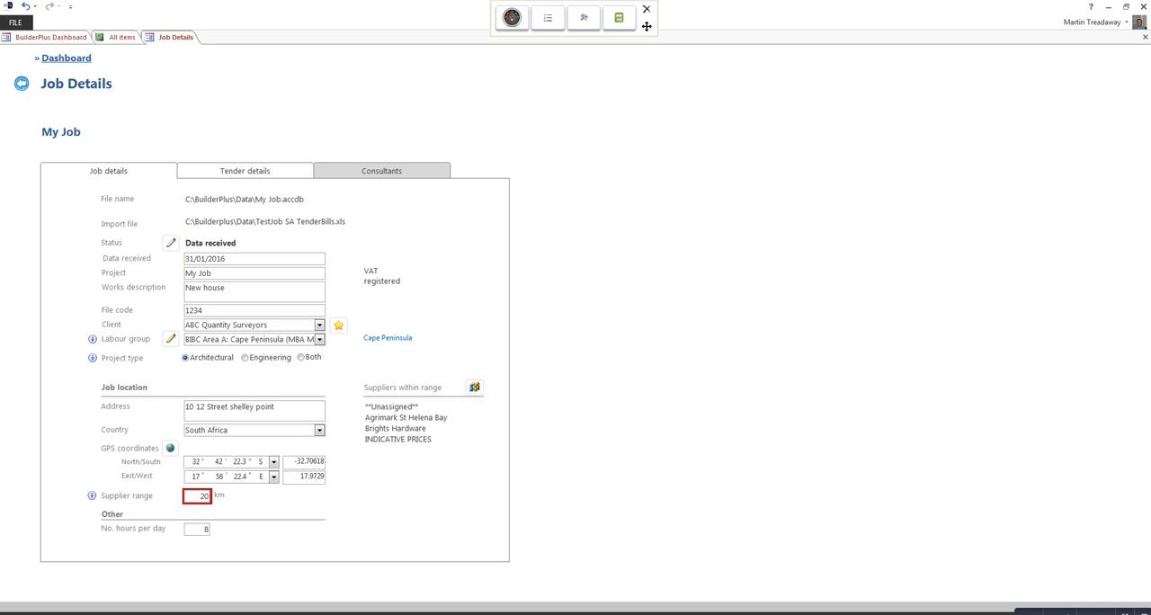
# Step: Review the job's tender details and consultants, and return to the list of all items
pyautogui.click(245, 171)
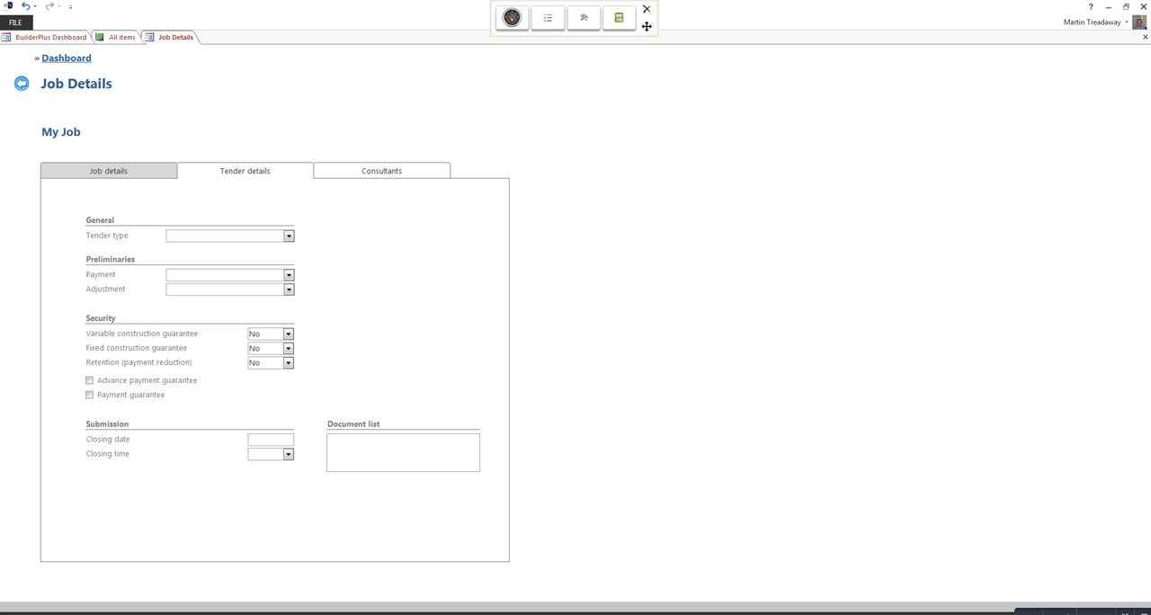
pyautogui.click(382, 171)
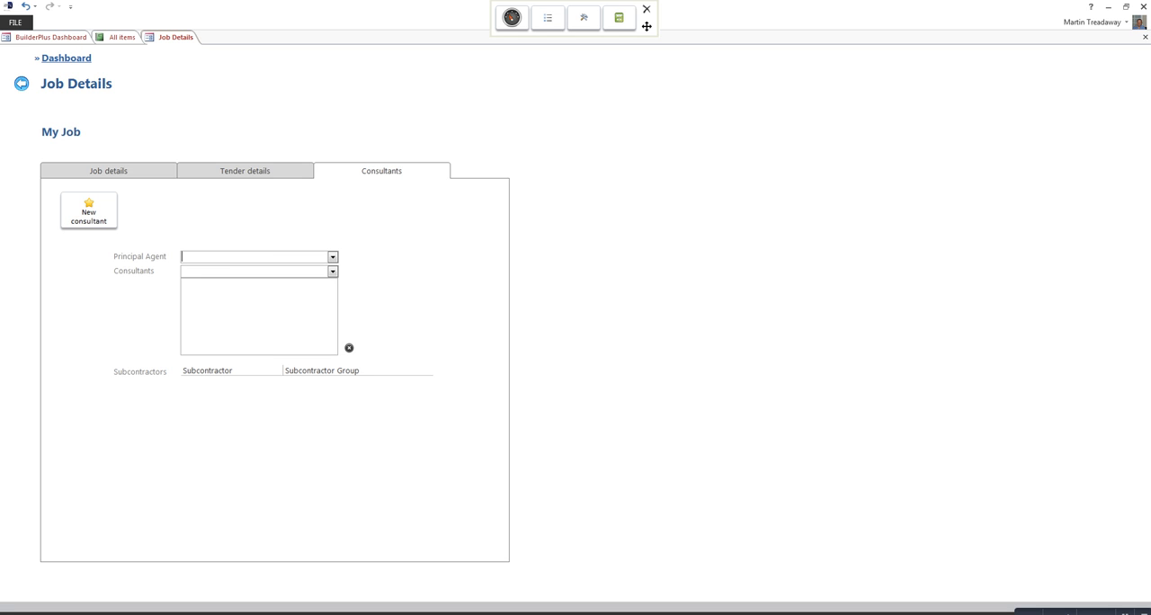
pyautogui.click(22, 84)
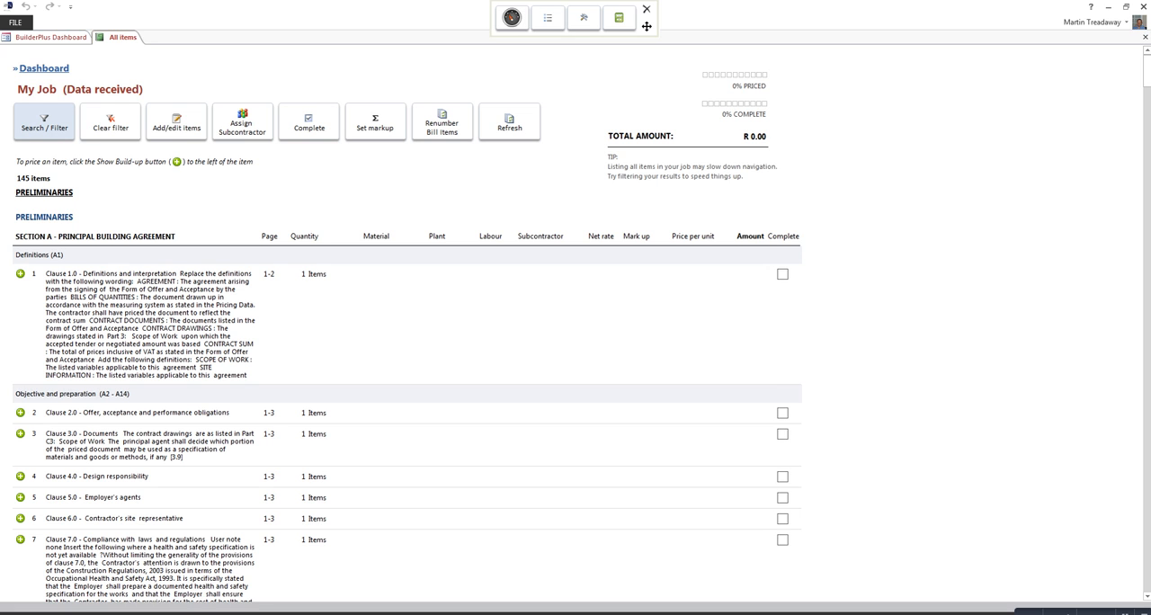
# Step: Filter the job items to the FIRST BUILDING section and the EARTHWORKS trade
pyautogui.click(44, 122)
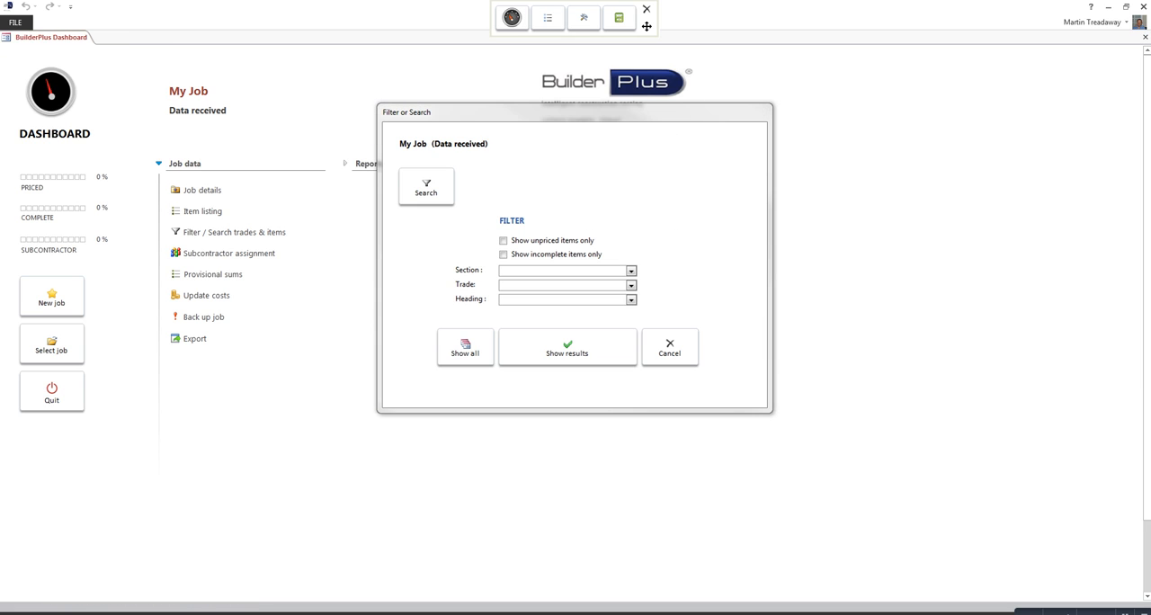
pyautogui.click(632, 270)
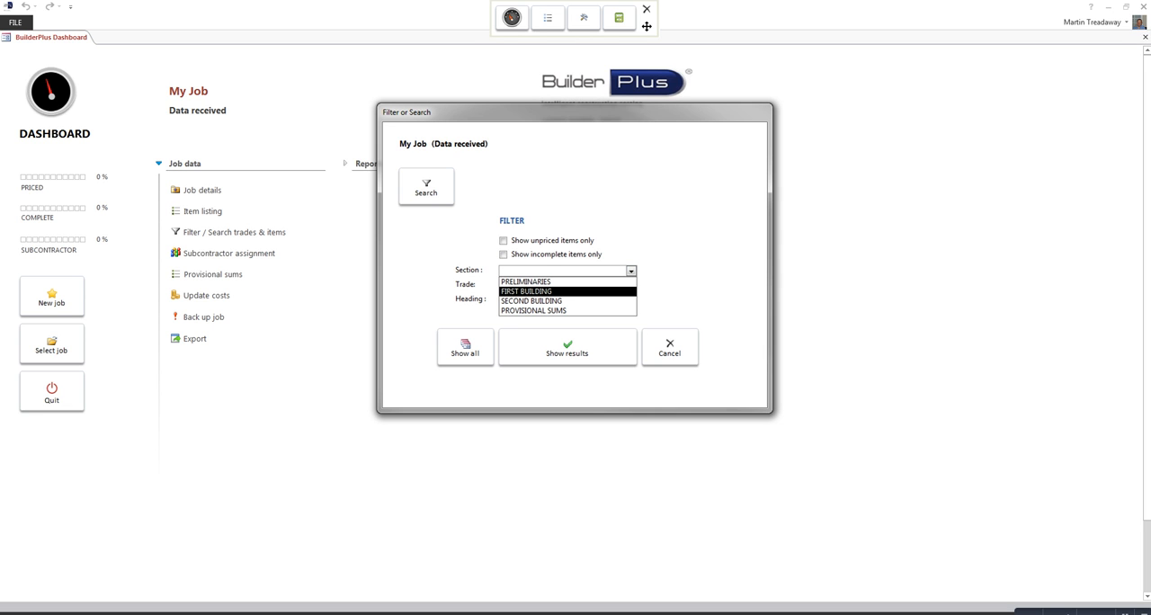
pyautogui.press('Return')
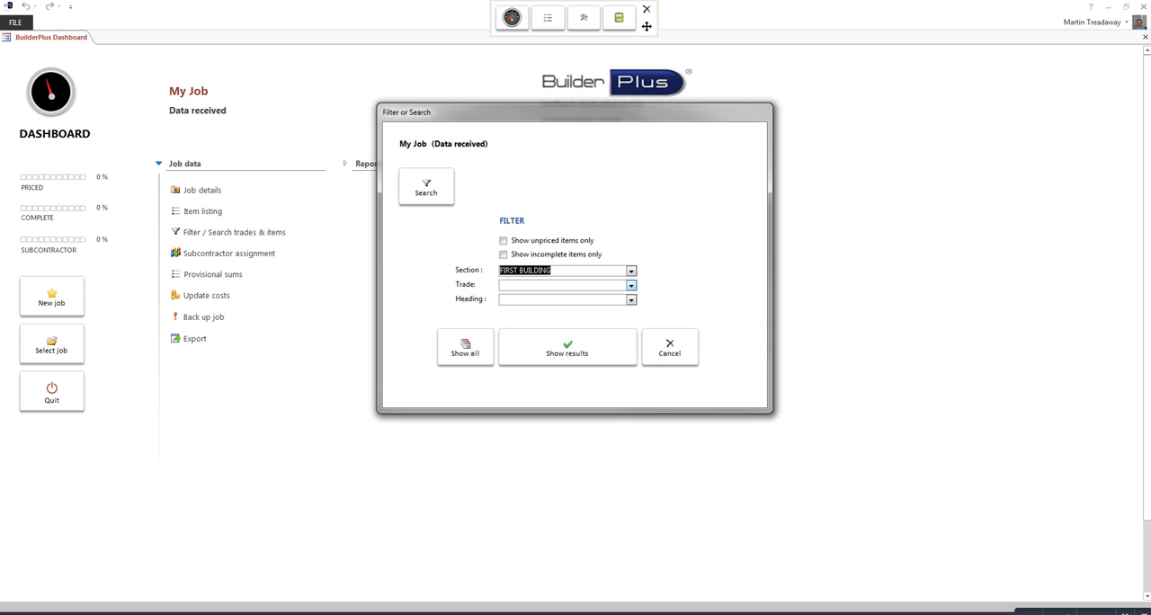
pyautogui.click(631, 285)
pyautogui.click(631, 286)
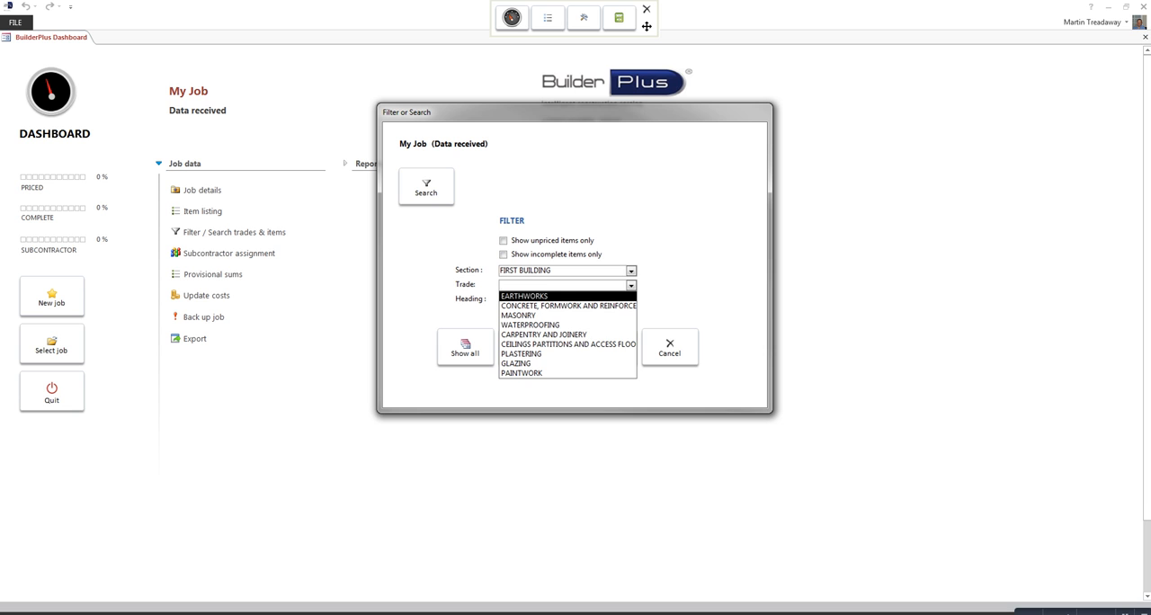
pyautogui.press('Return')
pyautogui.click(568, 347)
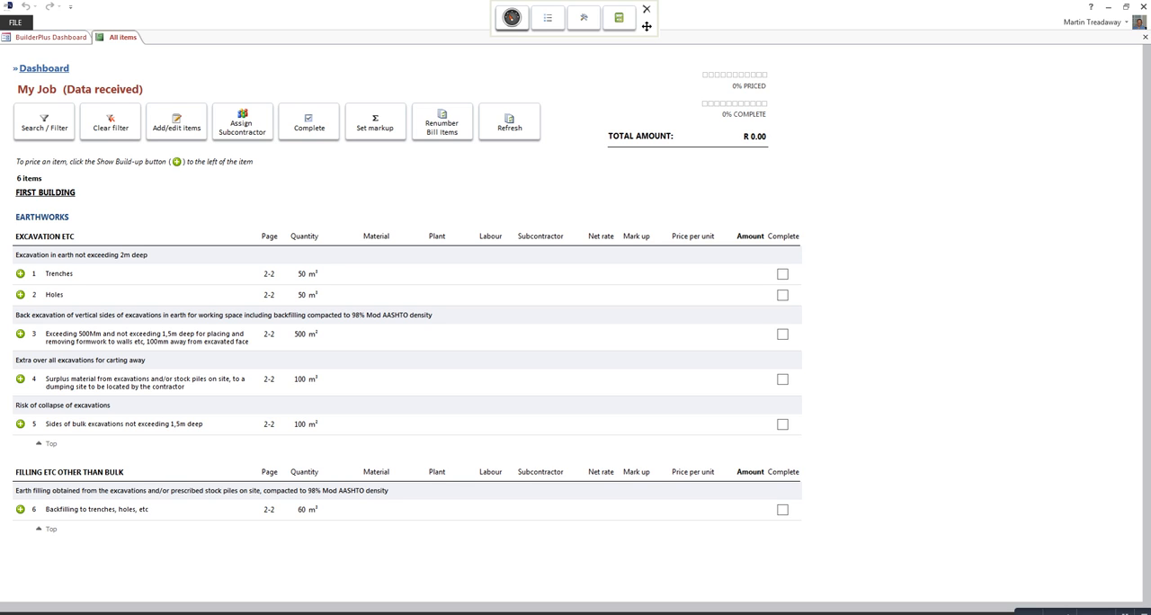
# Step: Open the build-up of the Trenches item and apply the Foundation digging template
pyautogui.click(20, 274)
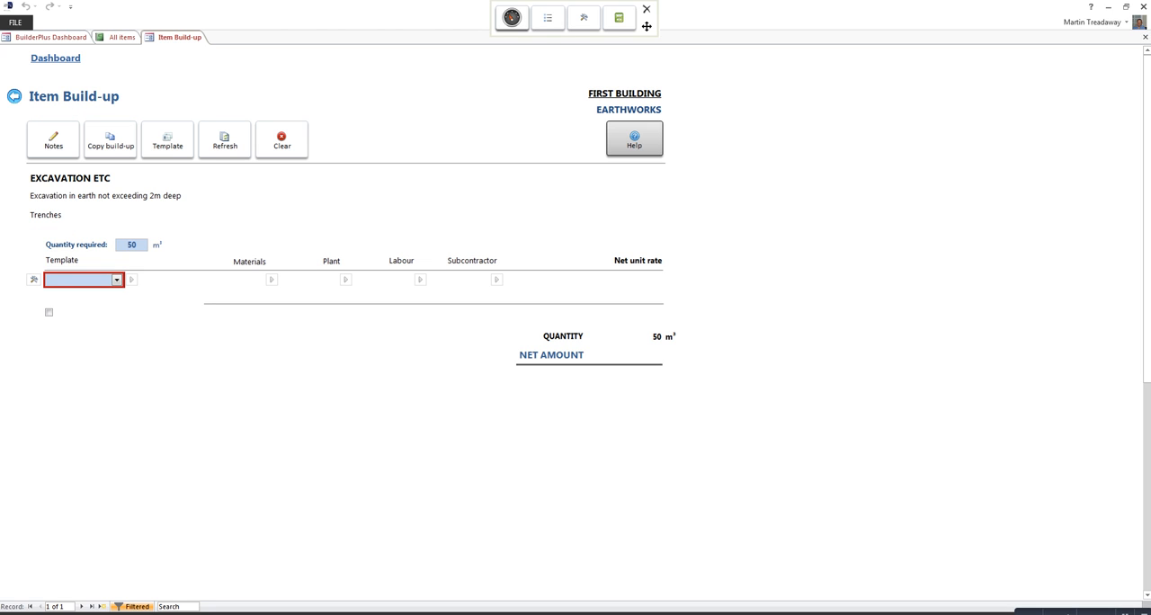
pyautogui.click(117, 279)
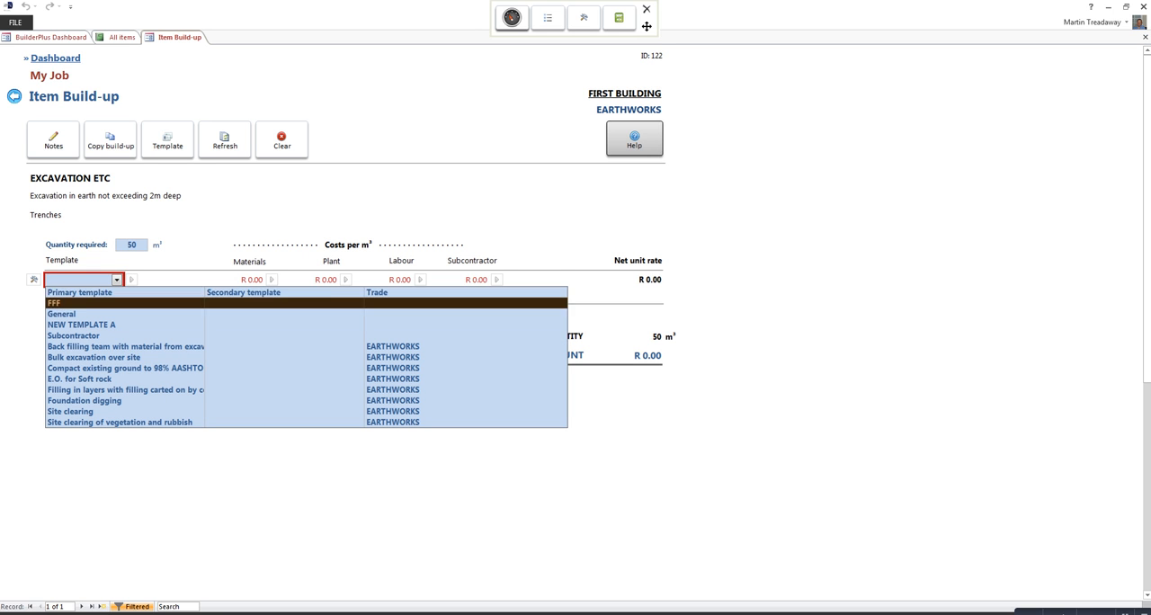
pyautogui.press('Down')
pyautogui.press('Return')
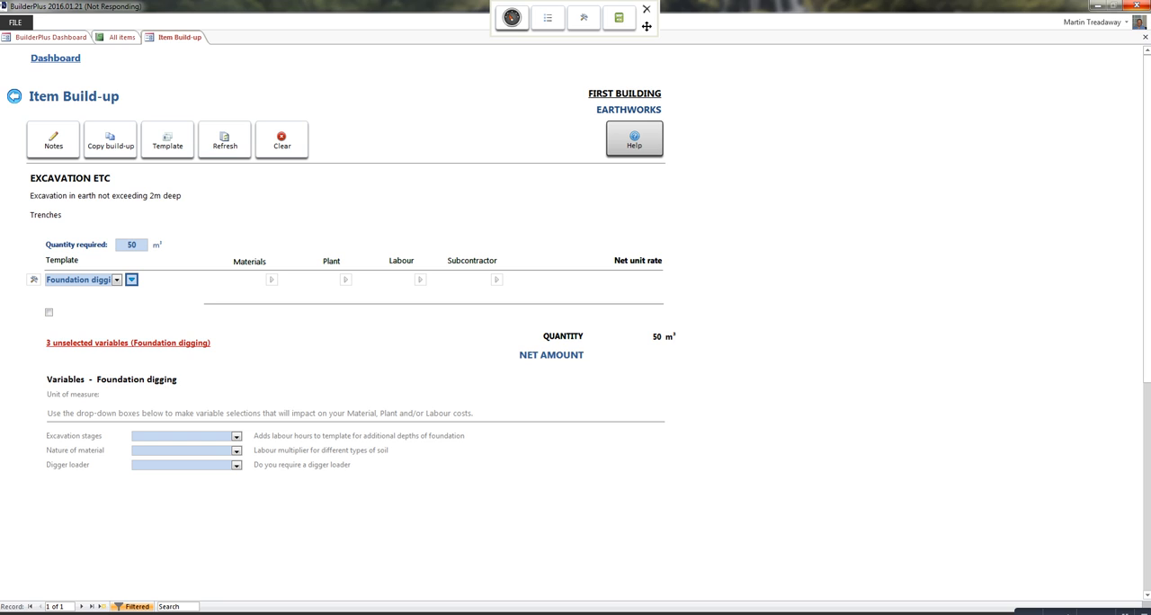
# Step: Set the Foundation digging variables to n.e 2m excavation, Ordinary ground and no digger loader, and calculate the costs
pyautogui.click(236, 437)
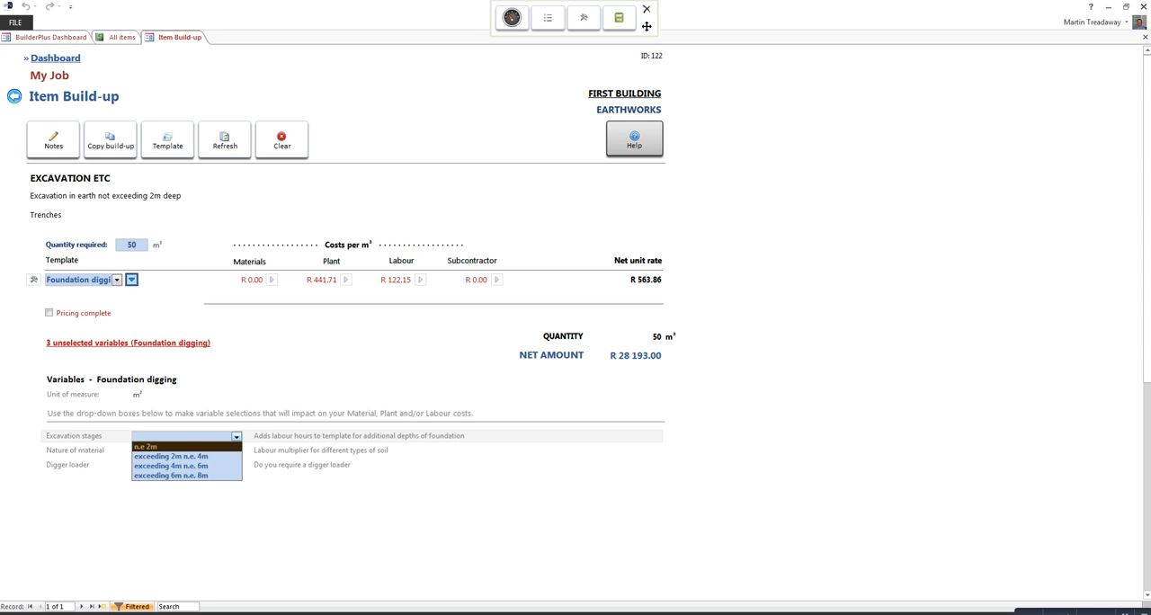
pyautogui.press('Return')
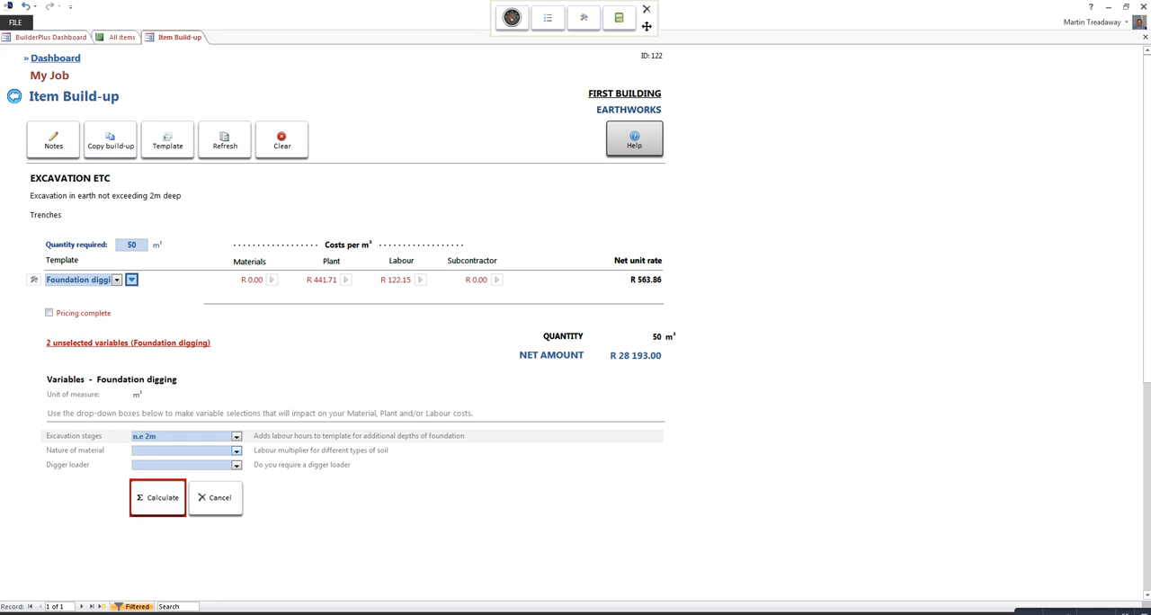
pyautogui.click(237, 452)
pyautogui.press('Down')
pyautogui.press('Down')
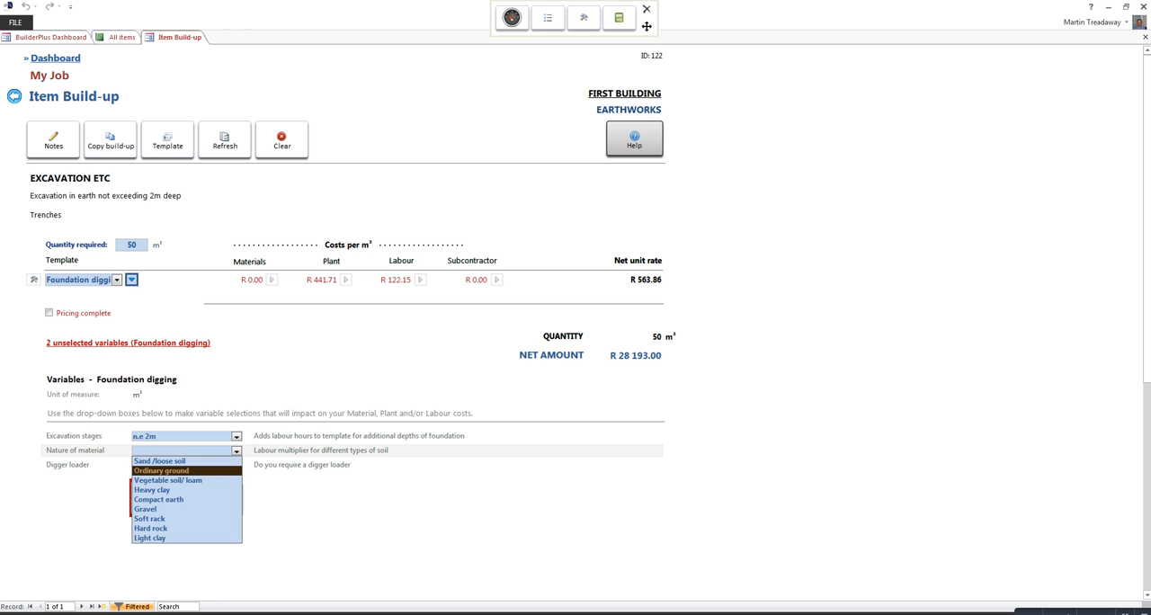
pyautogui.press('Return')
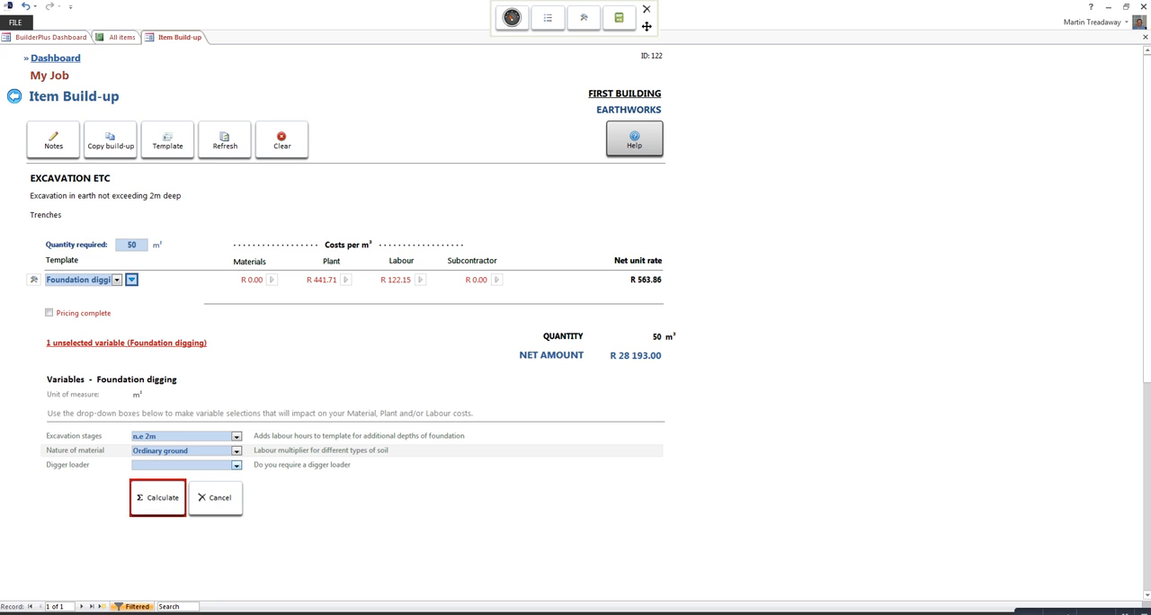
pyautogui.click(237, 466)
pyautogui.click(198, 485)
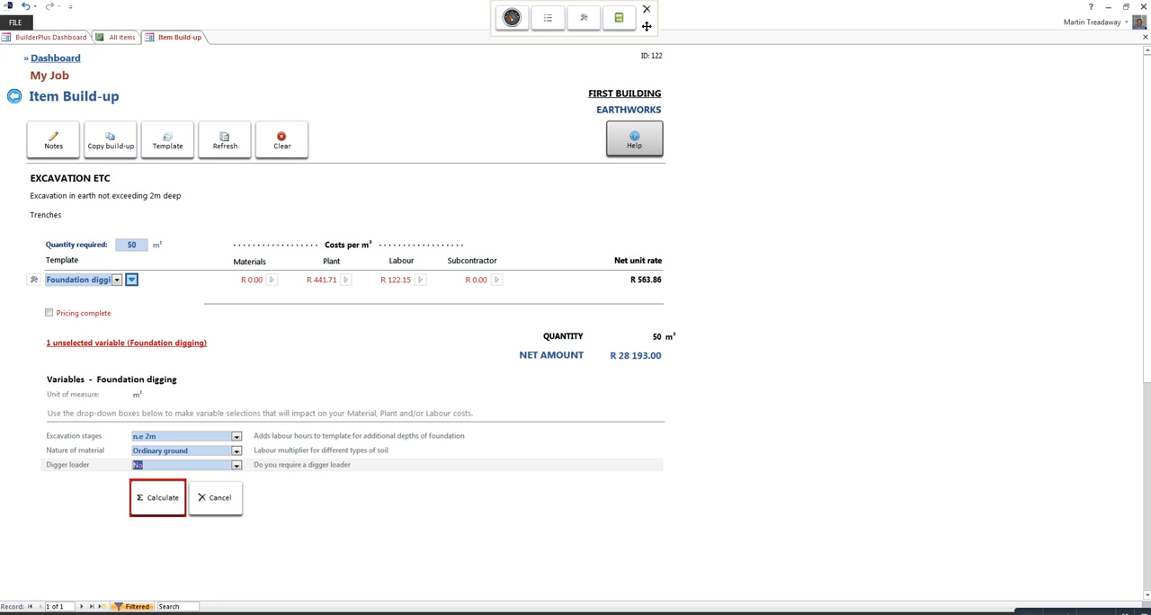
pyautogui.click(158, 498)
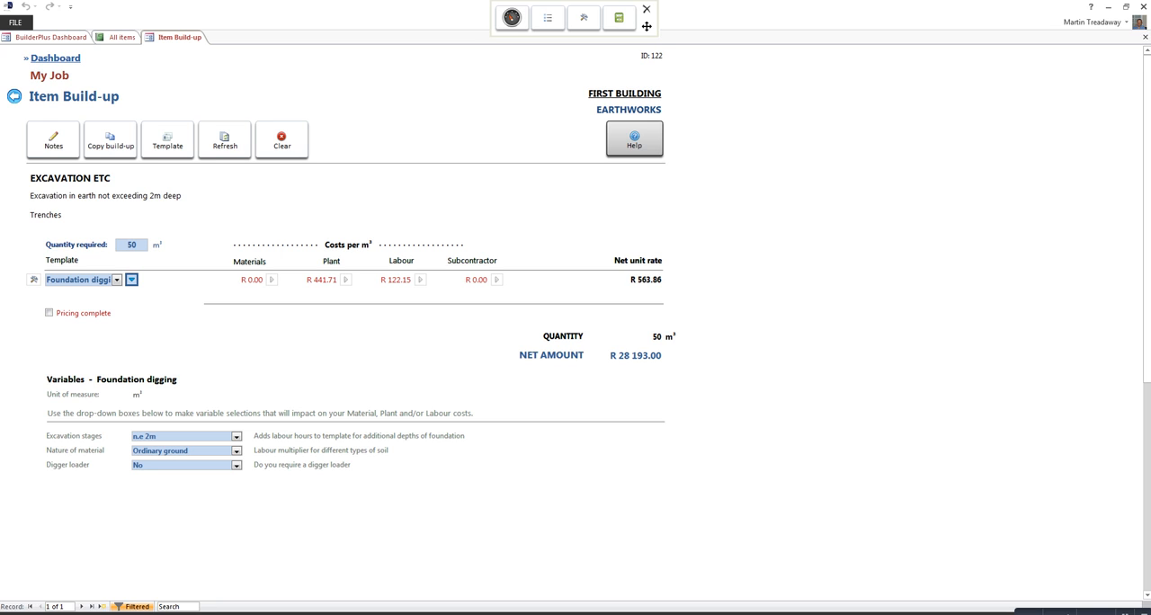
# Step: Delete the Caterpillar 235B Back actor from the Trenches item's plant costs
pyautogui.click(346, 280)
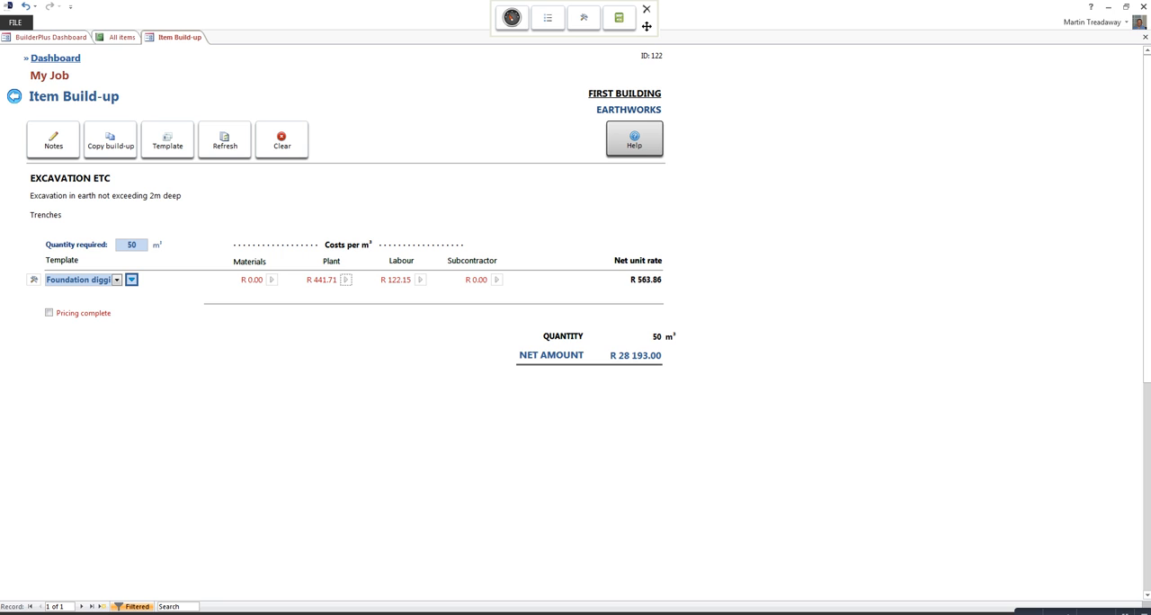
pyautogui.click(345, 280)
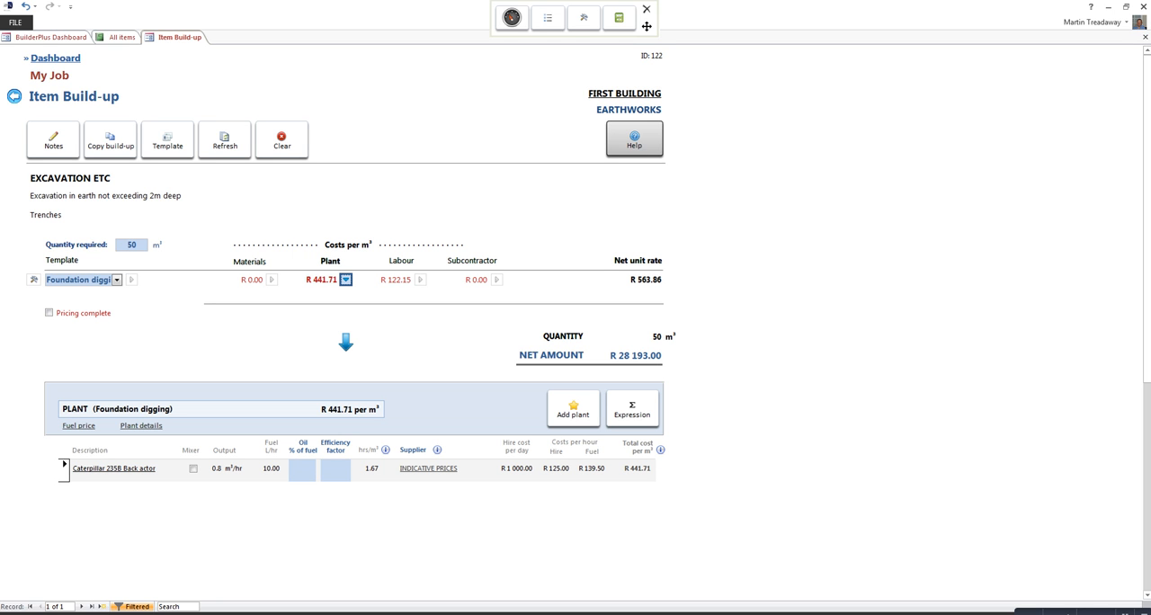
pyautogui.click(64, 470)
pyautogui.press('Delete')
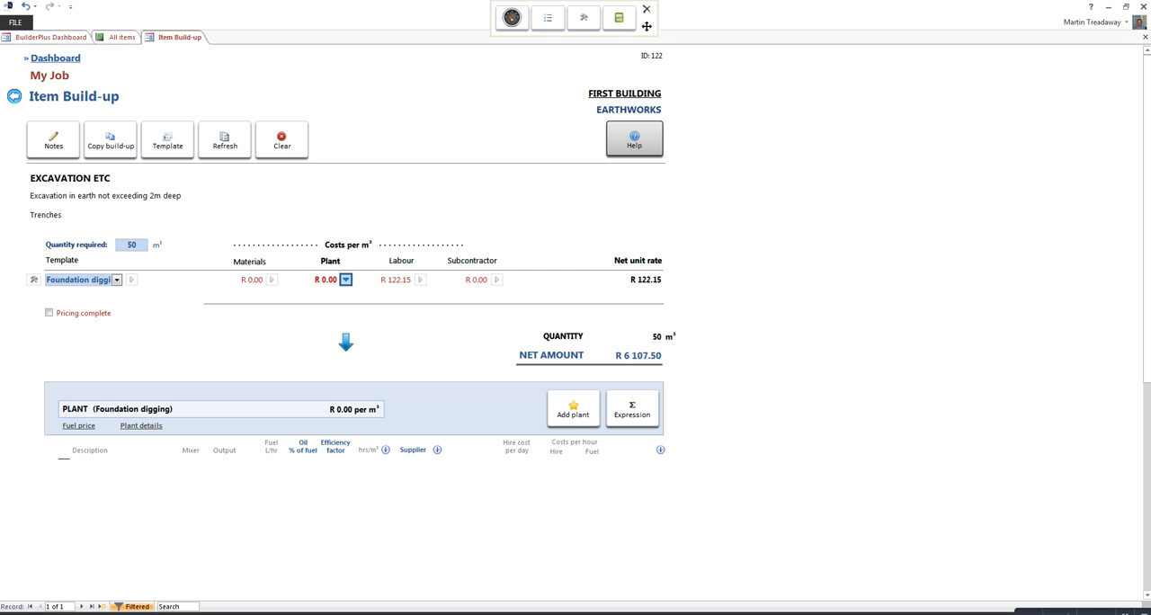
# Step: Set the foundation digging team to 2 General Workers with an output rate of 6 m³ per day, and return to the item list
pyautogui.click(420, 280)
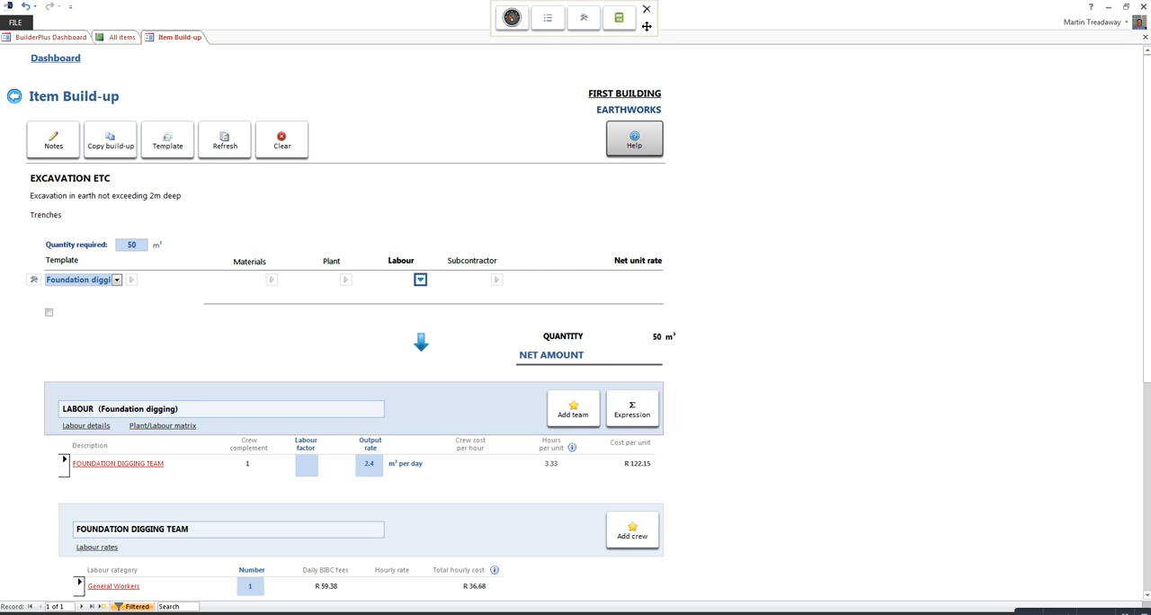
pyautogui.scroll(-3, 421, 342)
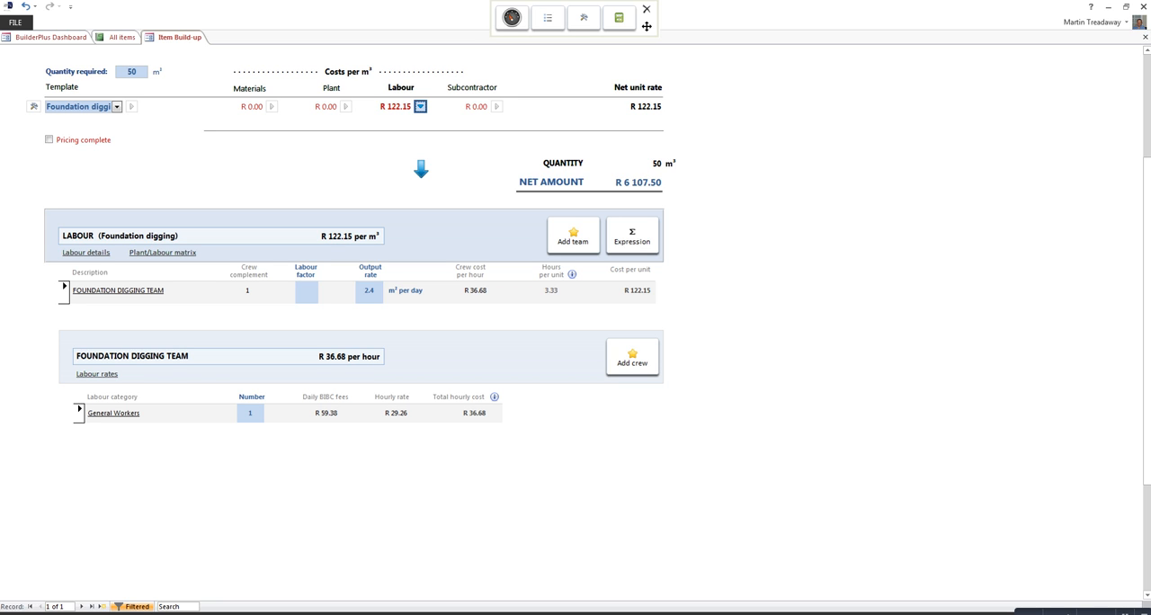
pyautogui.click(250, 414)
pyautogui.write('2')
pyautogui.press('Return')
pyautogui.click(369, 290)
pyautogui.write('6')
pyautogui.press('Return')
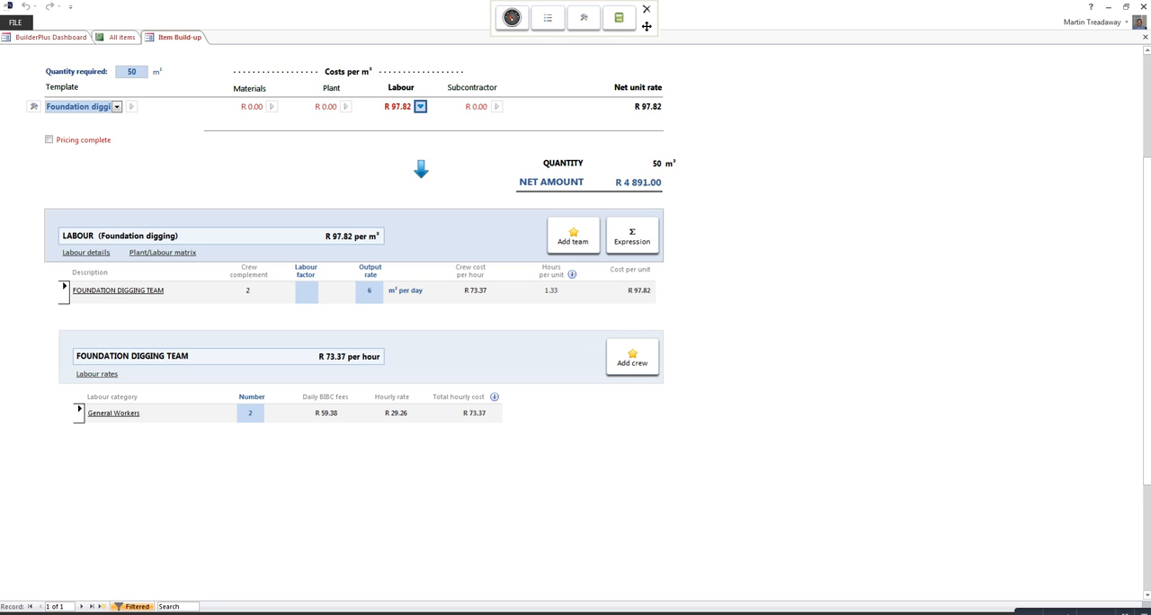
pyautogui.scroll(5, 576, 321)
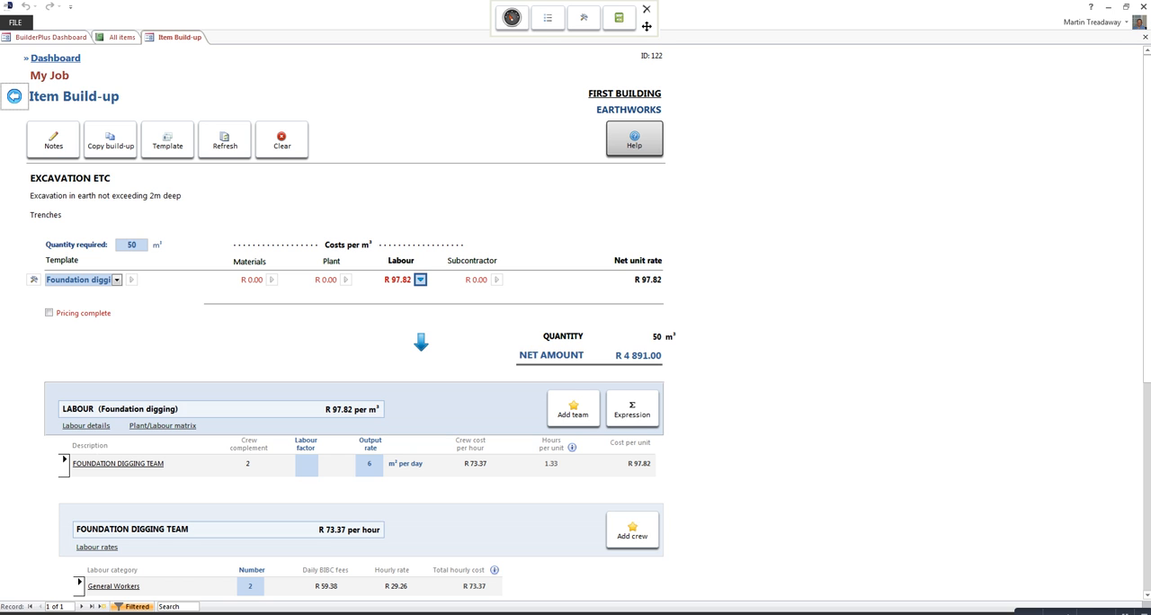
pyautogui.click(15, 96)
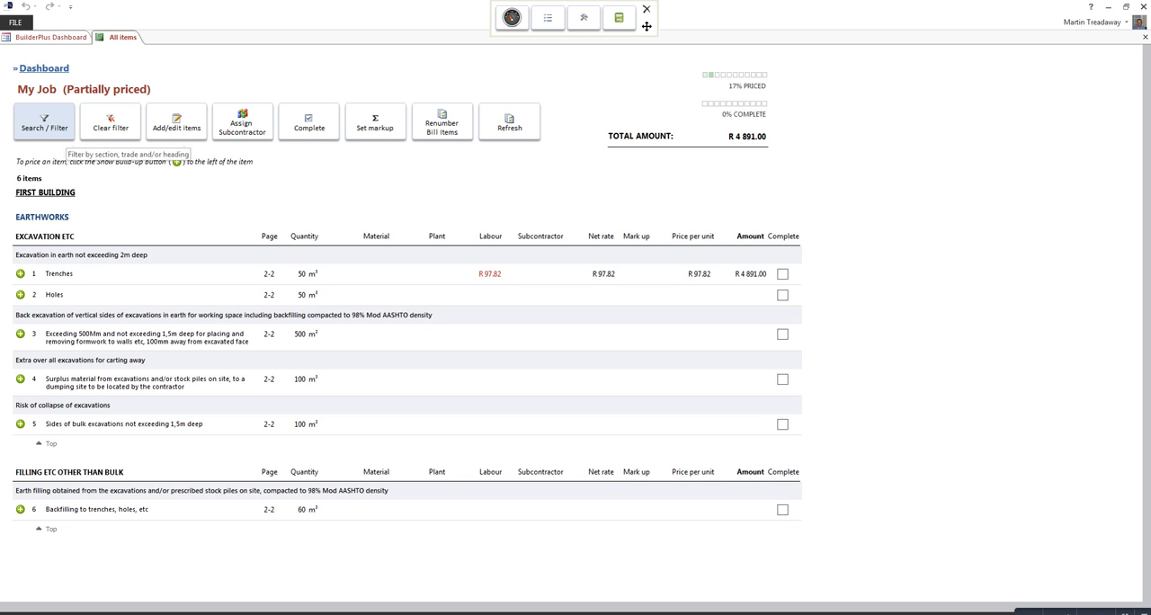
# Step: Filter the job items to the MASONRY trade of the FIRST BUILDING section
pyautogui.click(50, 126)
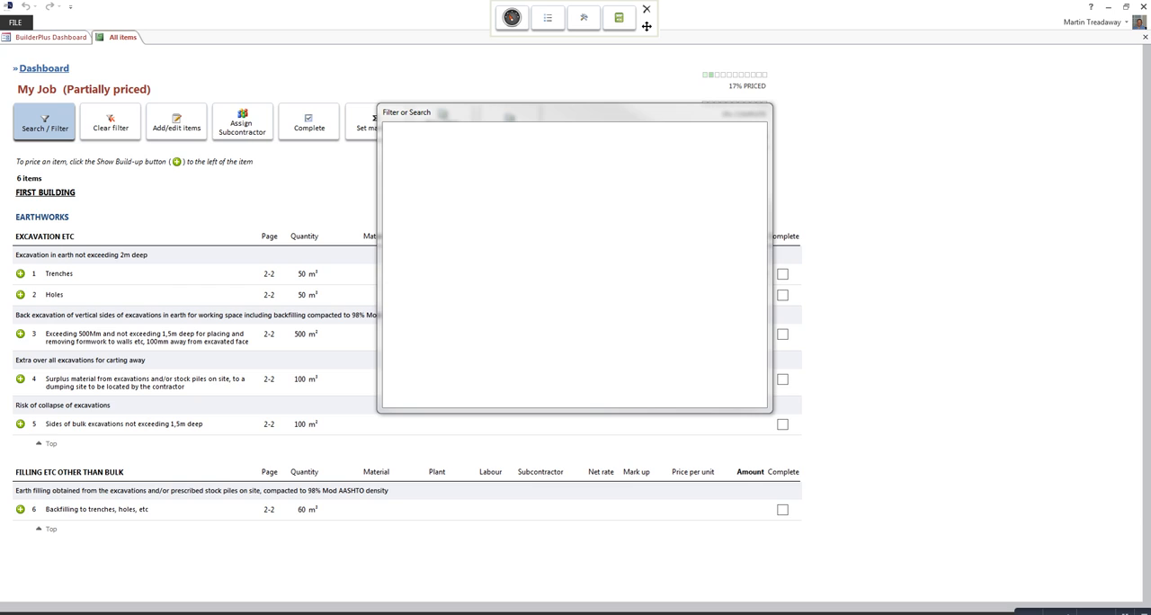
pyautogui.click(631, 285)
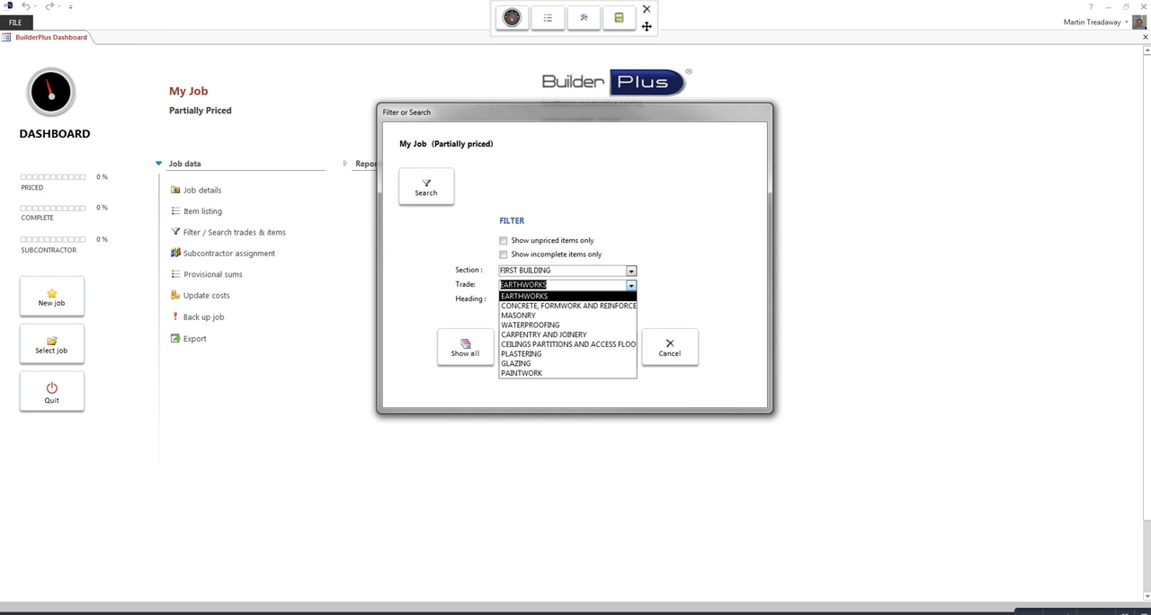
pyautogui.click(576, 315)
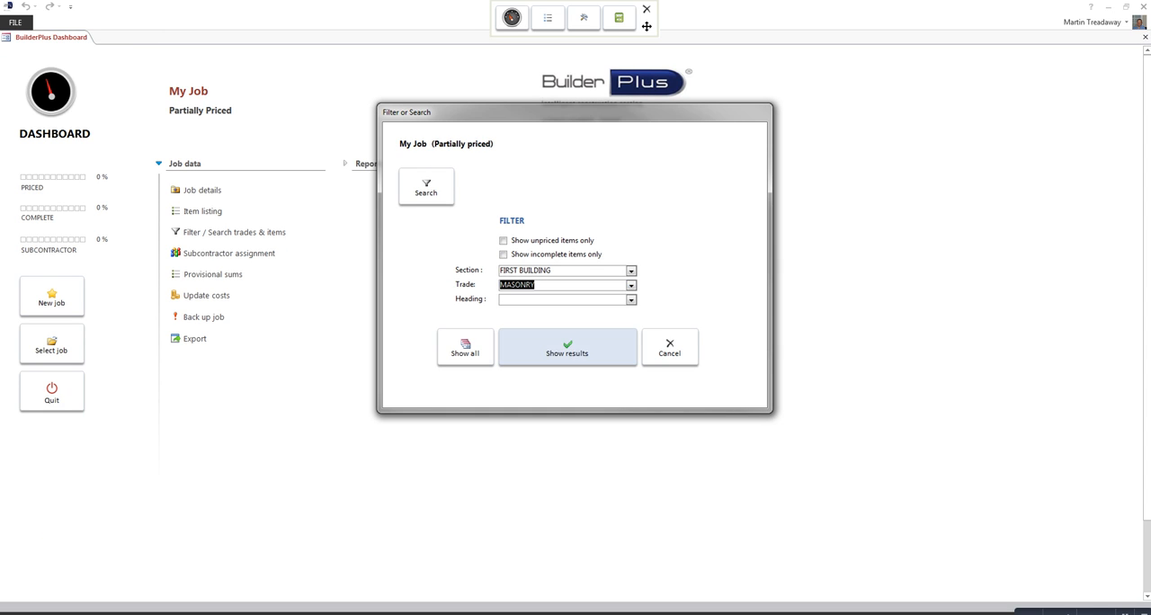
pyautogui.click(567, 346)
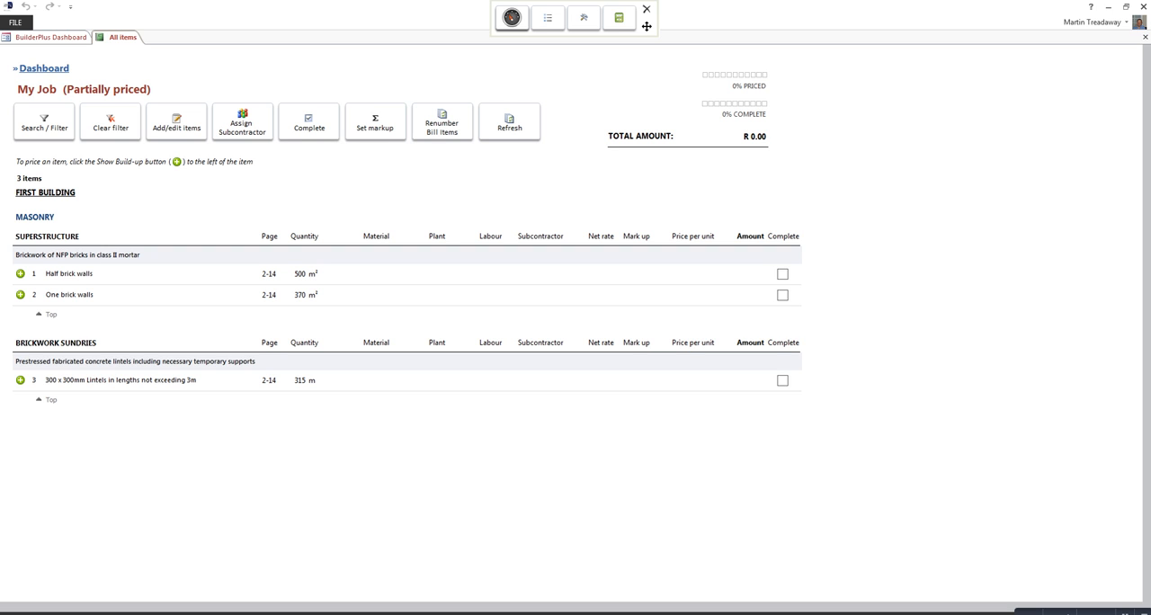
# Step: Open the build-up of the One brick walls item and apply the Brickwork template
pyautogui.click(20, 295)
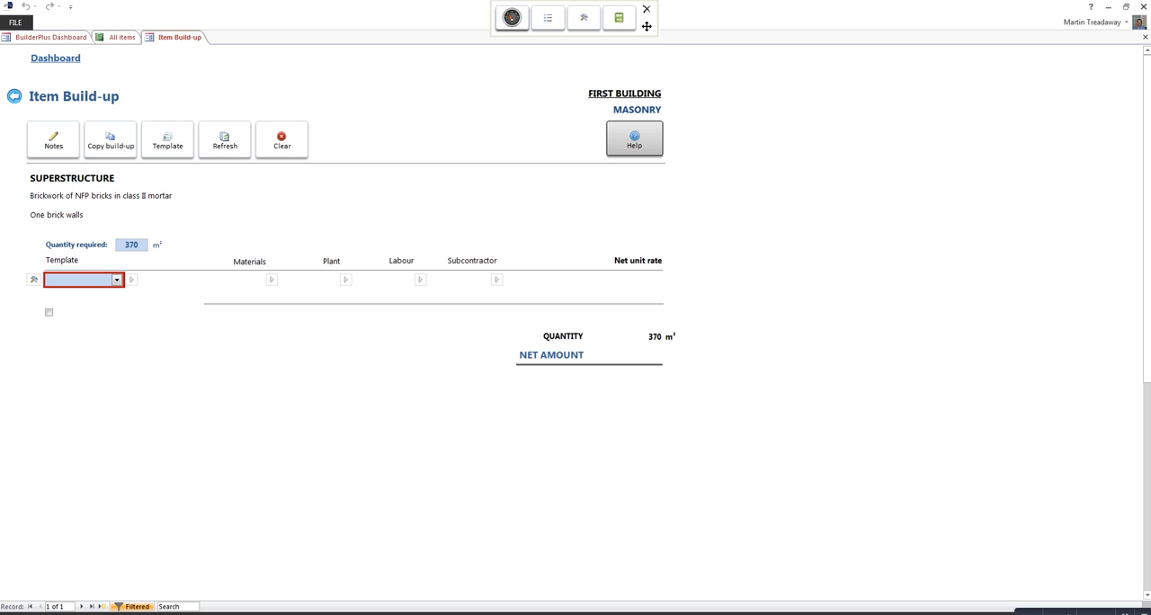
pyautogui.click(117, 279)
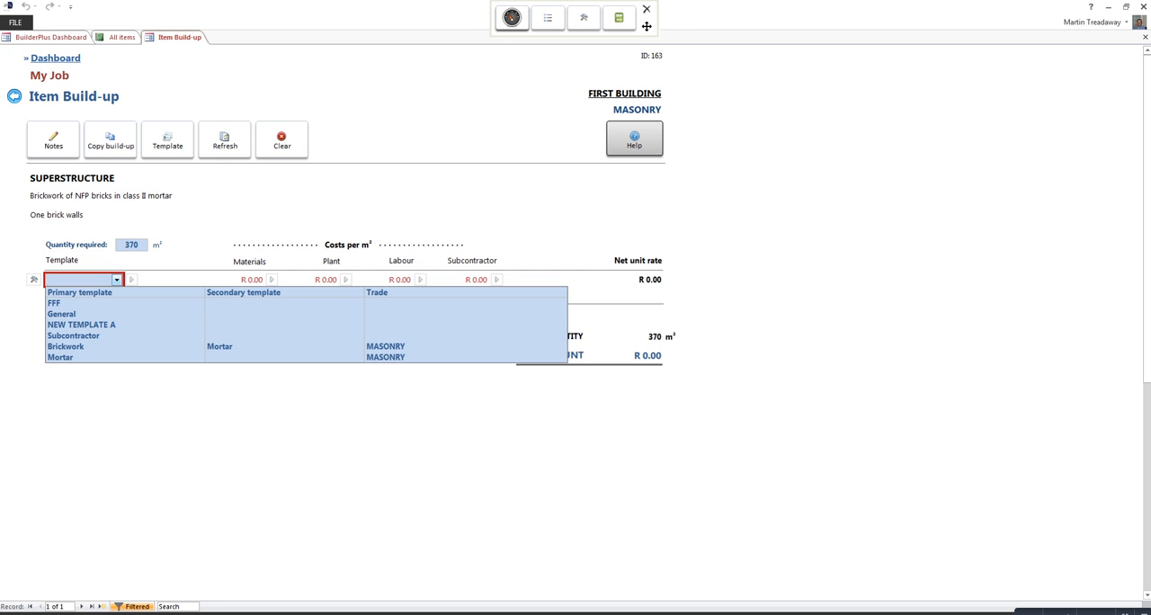
pyautogui.click(90, 346)
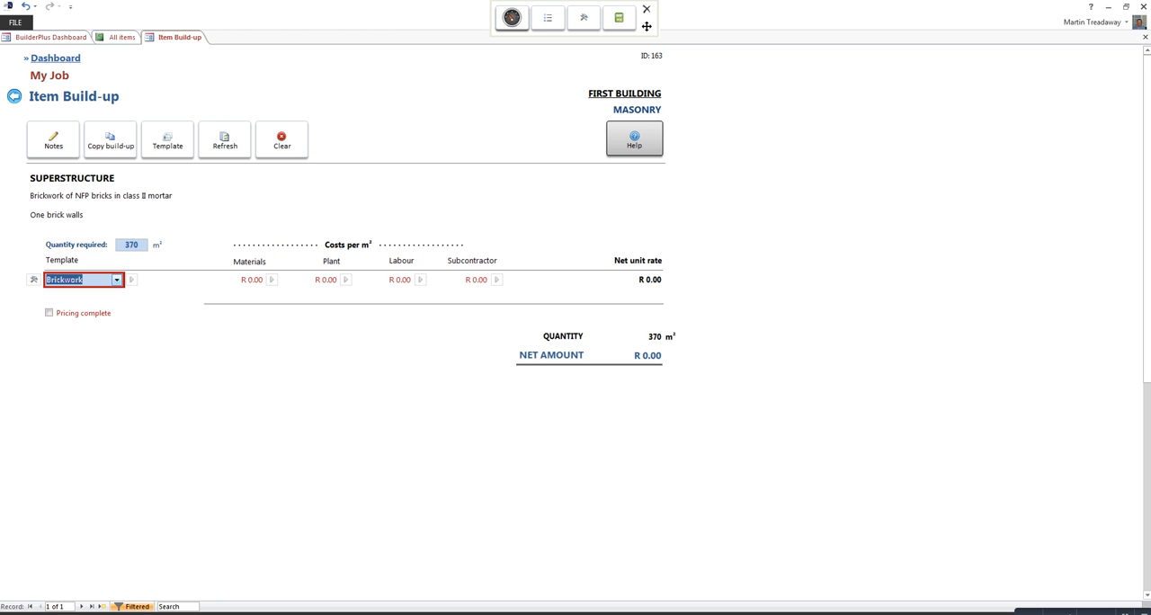
pyautogui.press('Tab')
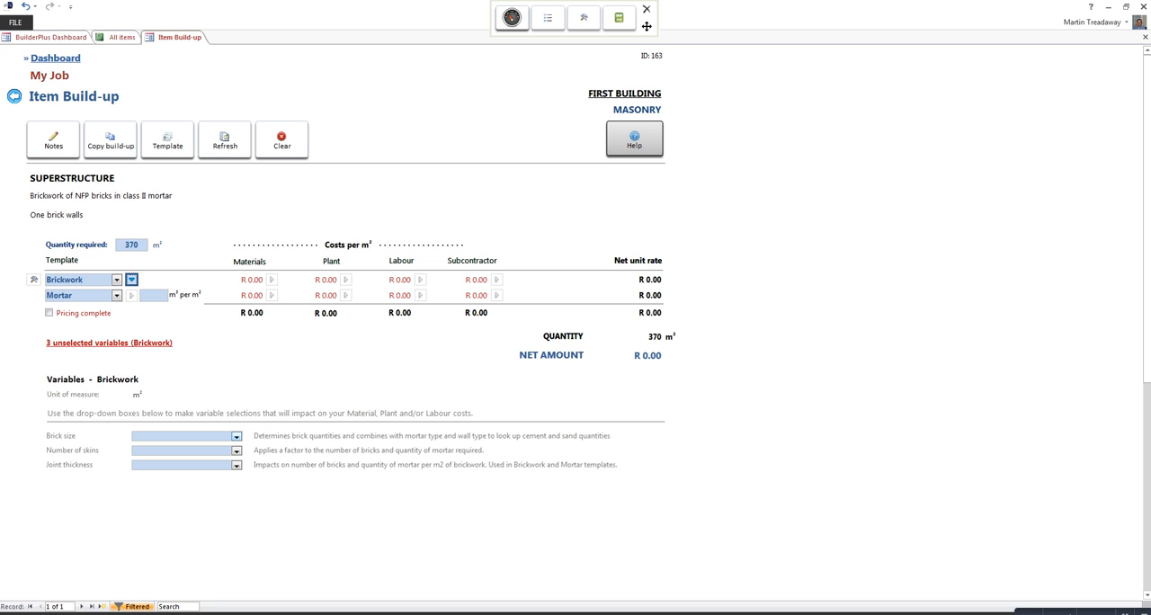
# Step: Set the Brickwork variables to HOLLOW MAXI 14mPa bricks, two skins and 10mm joint thickness, and calculate the costs
pyautogui.click(236, 437)
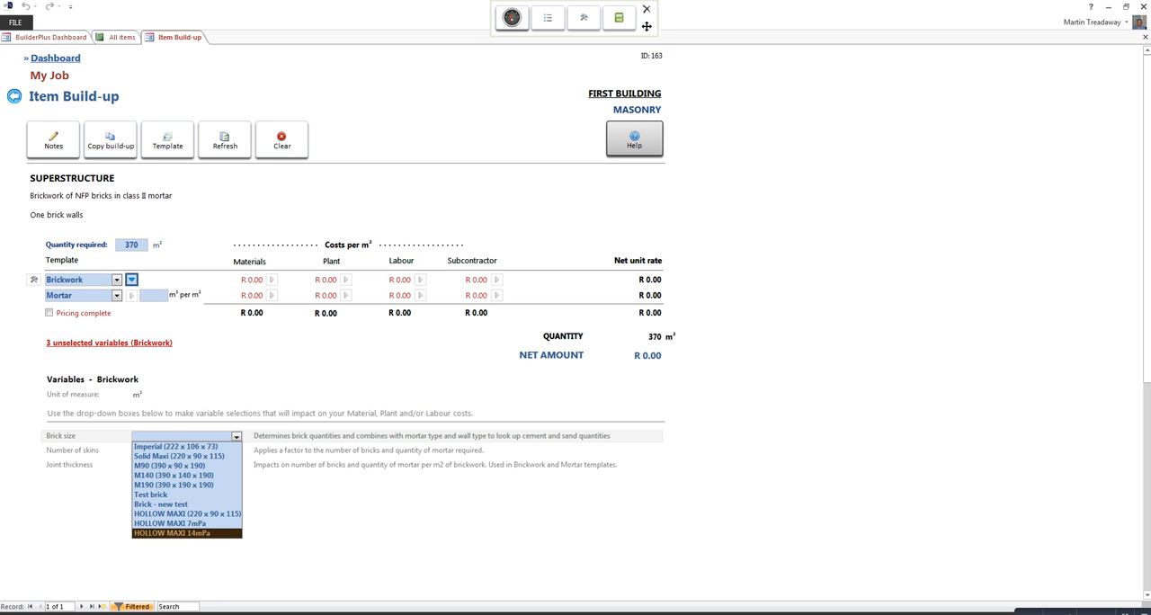
pyautogui.click(186, 534)
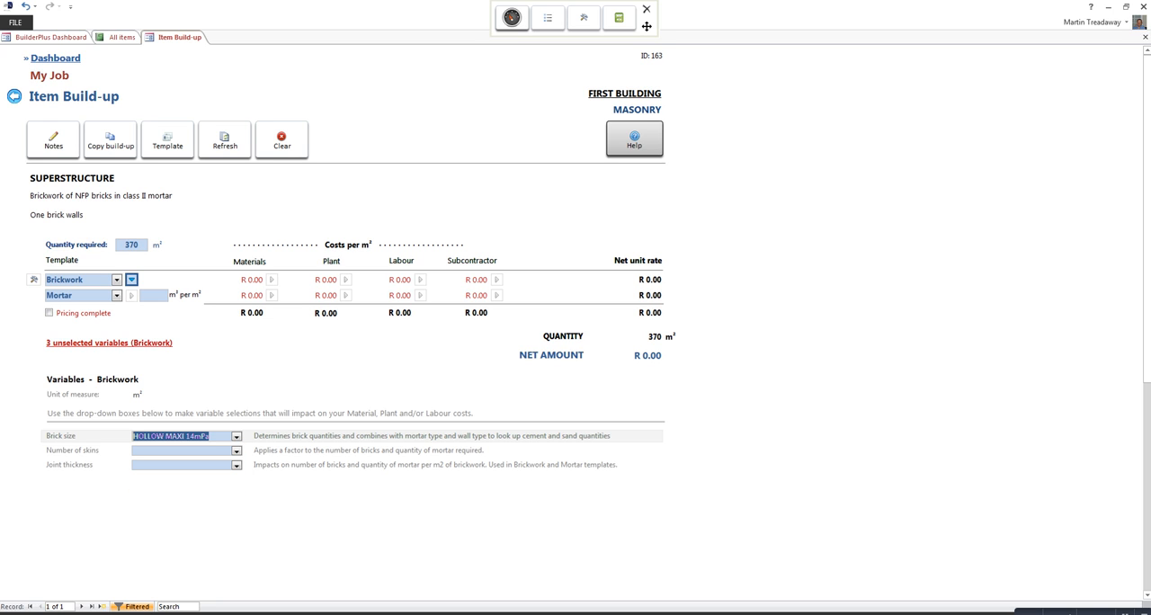
pyautogui.click(237, 452)
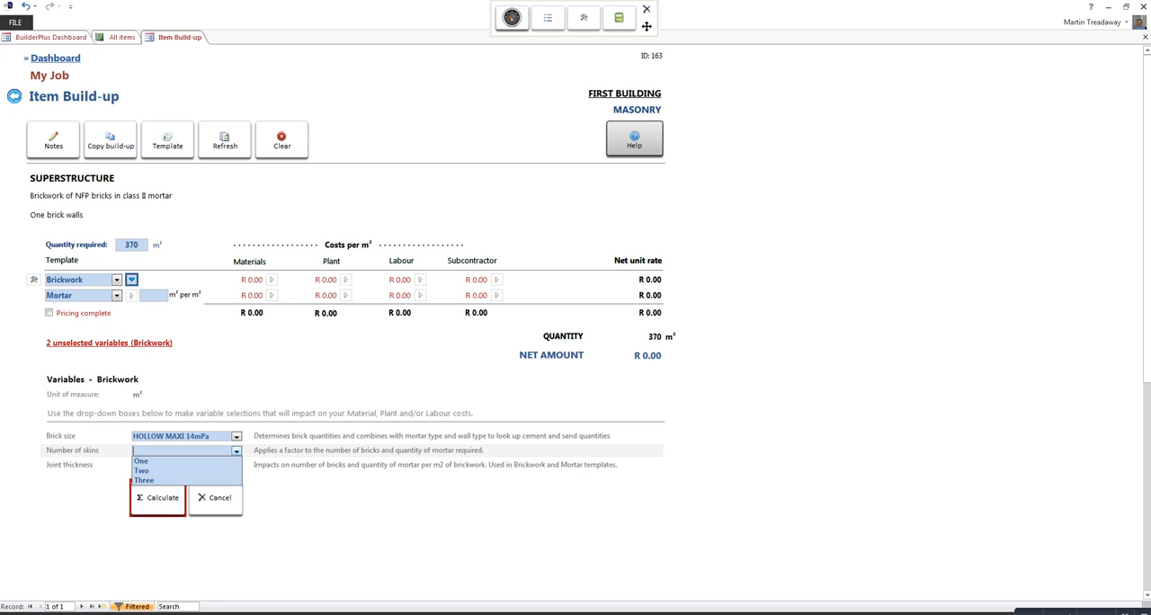
pyautogui.click(142, 470)
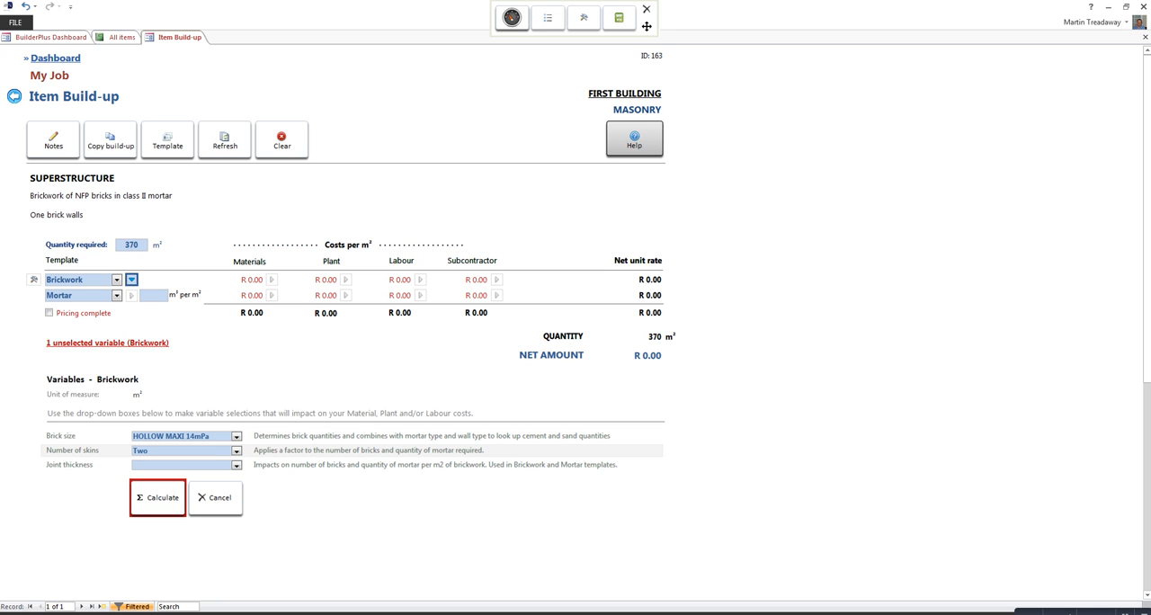
pyautogui.click(236, 465)
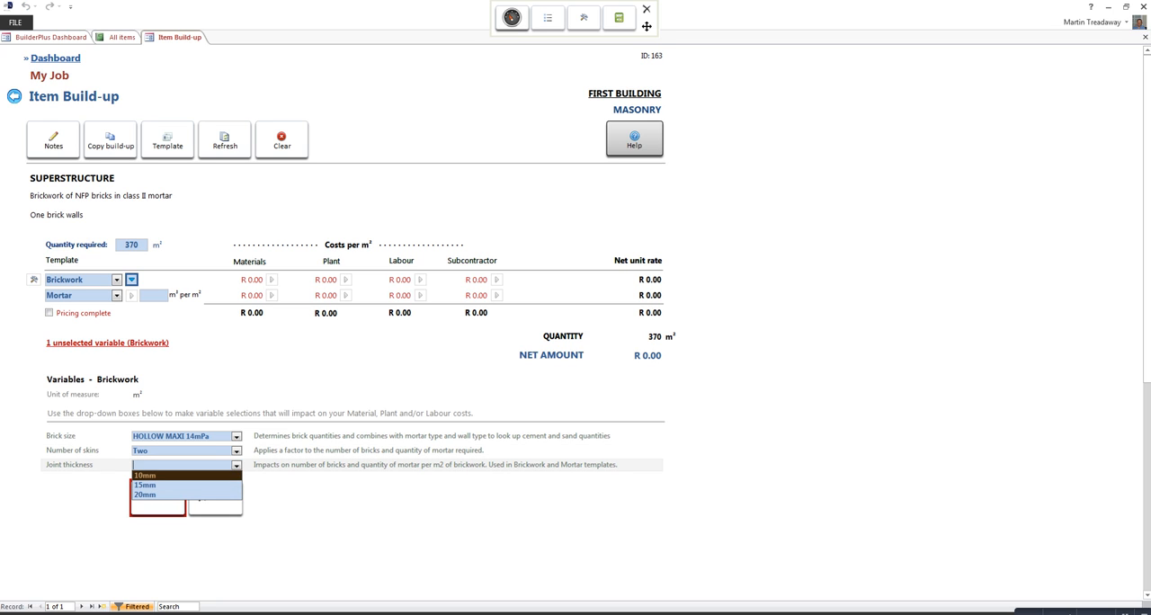
pyautogui.click(180, 476)
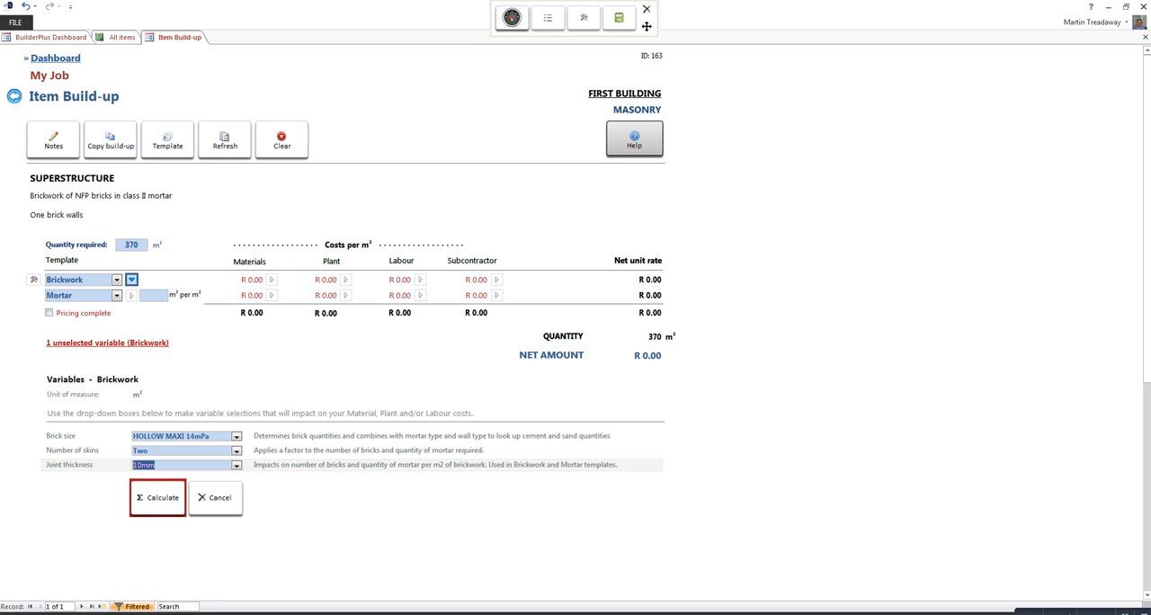
pyautogui.click(158, 498)
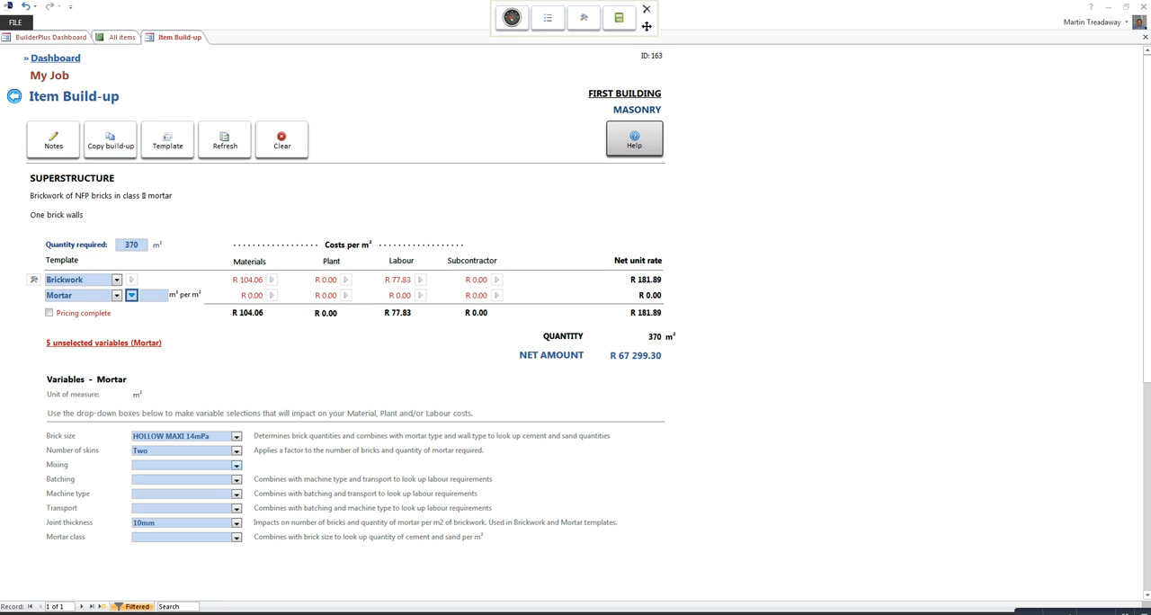
# Step: Set the Mortar template's mixing variable to Machine and its batching variable to Volume
pyautogui.click(236, 466)
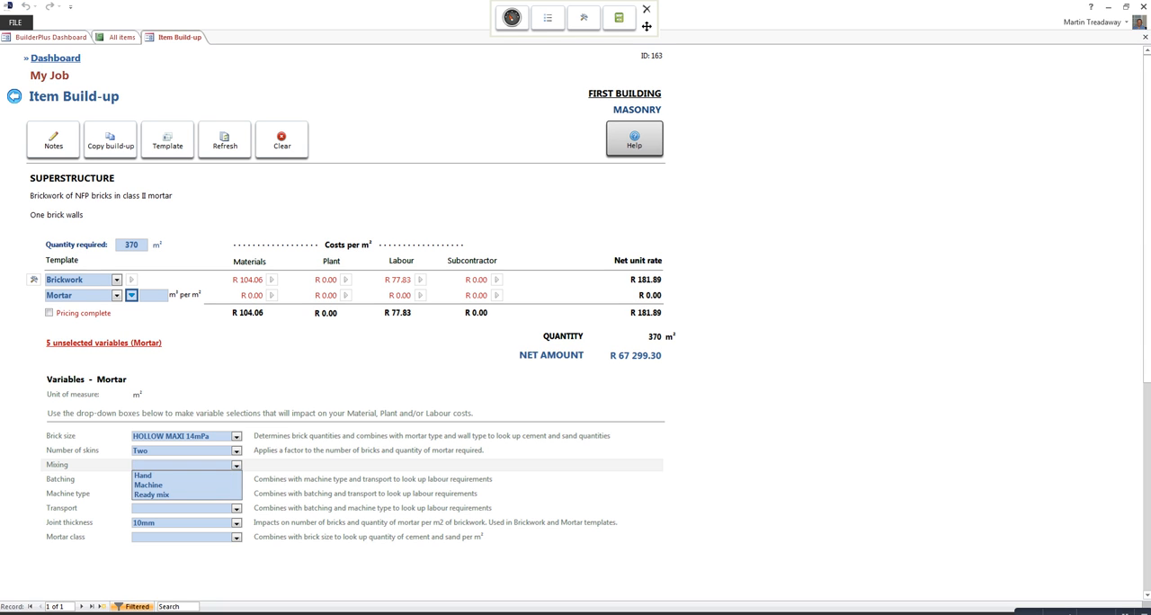
pyautogui.press('Down')
pyautogui.press('Down')
pyautogui.press('Return')
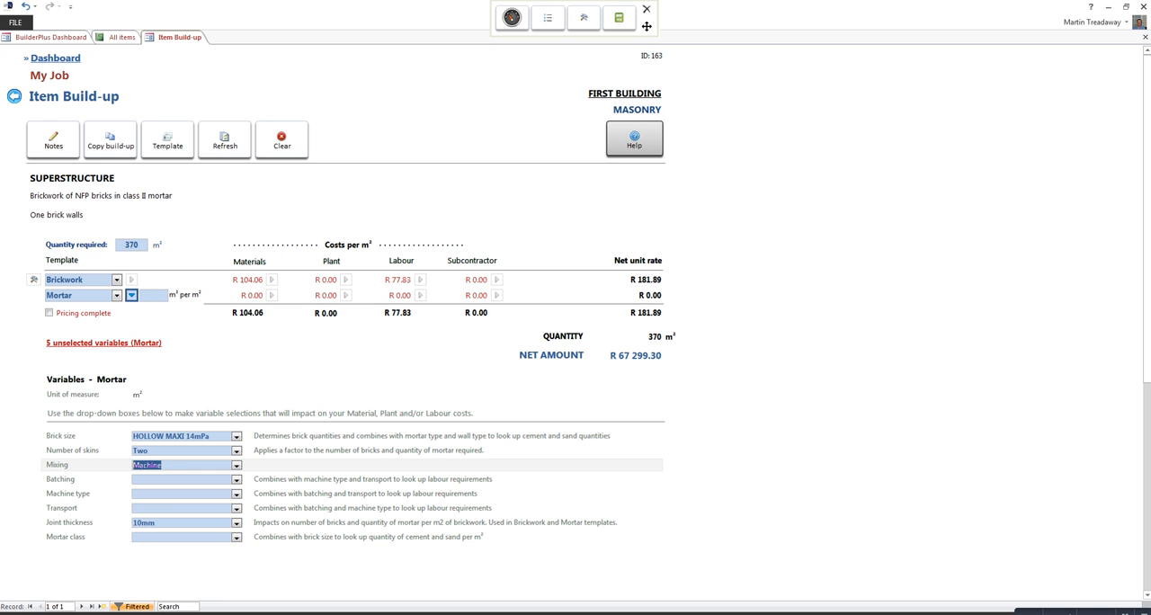
pyautogui.click(236, 480)
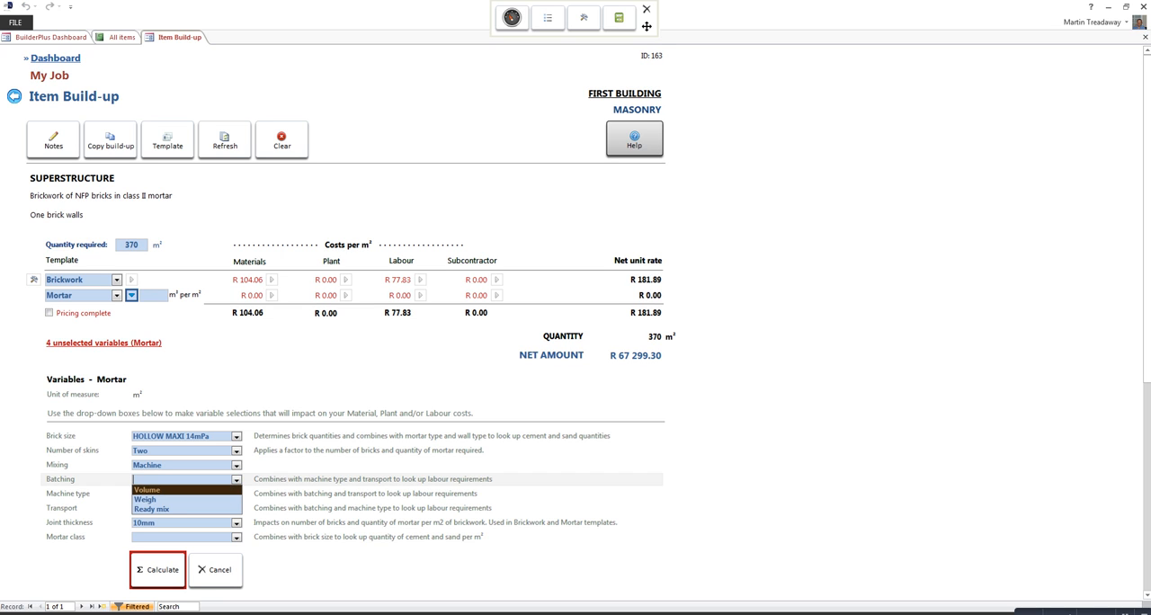
pyautogui.click(180, 489)
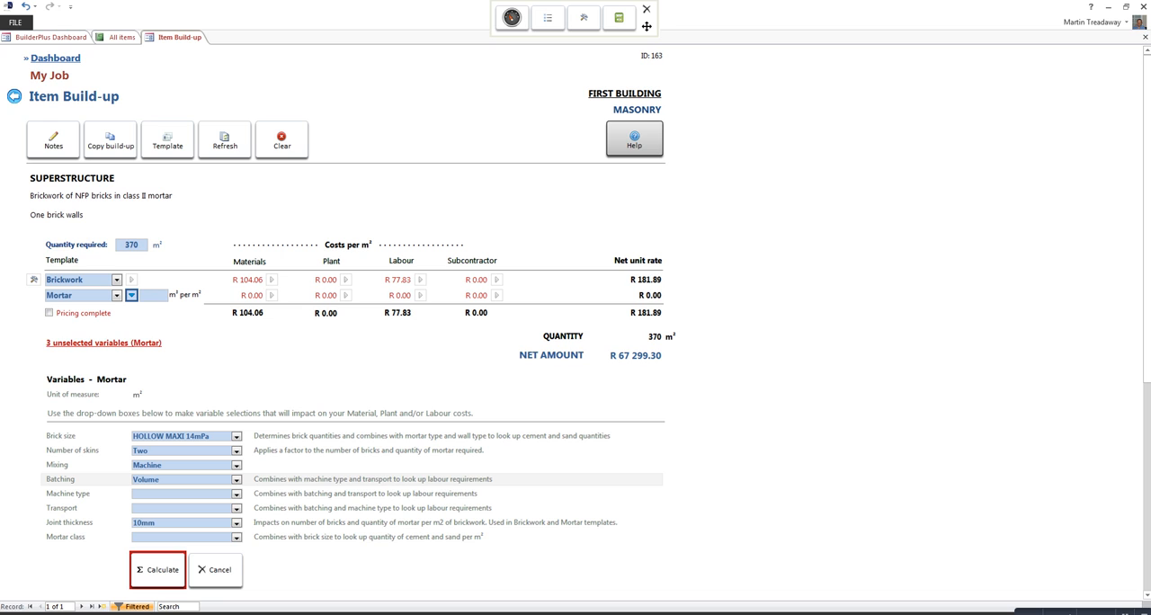
# Step: Set the Mortar machine type to 300, transport to Barrow and mortar class to Class II, and calculate the costs
pyautogui.click(236, 495)
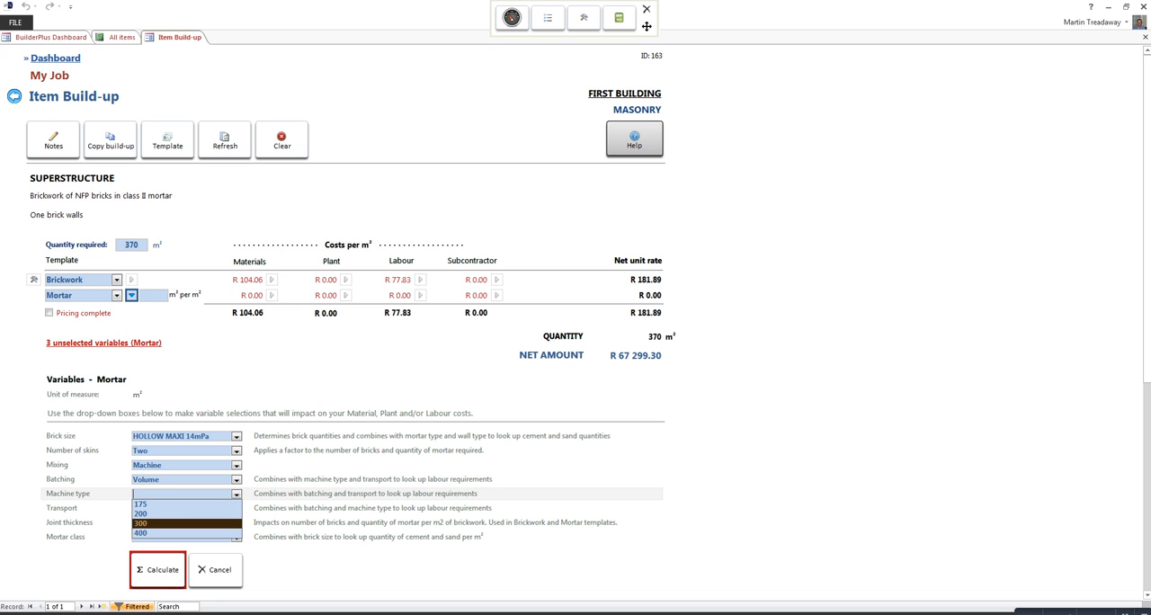
pyautogui.click(184, 523)
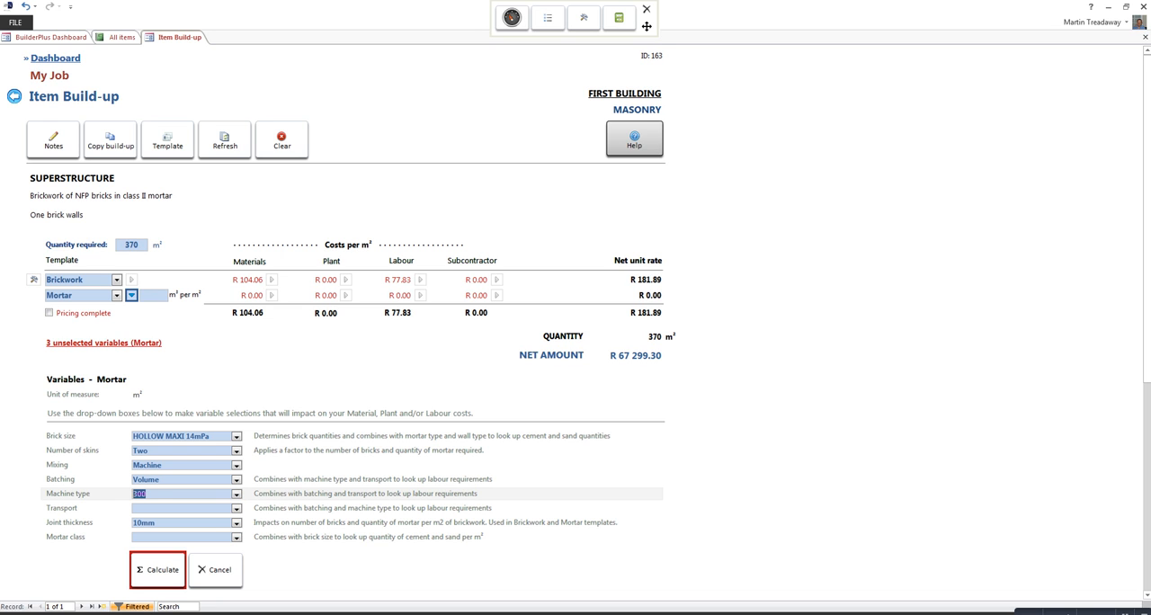
pyautogui.click(237, 509)
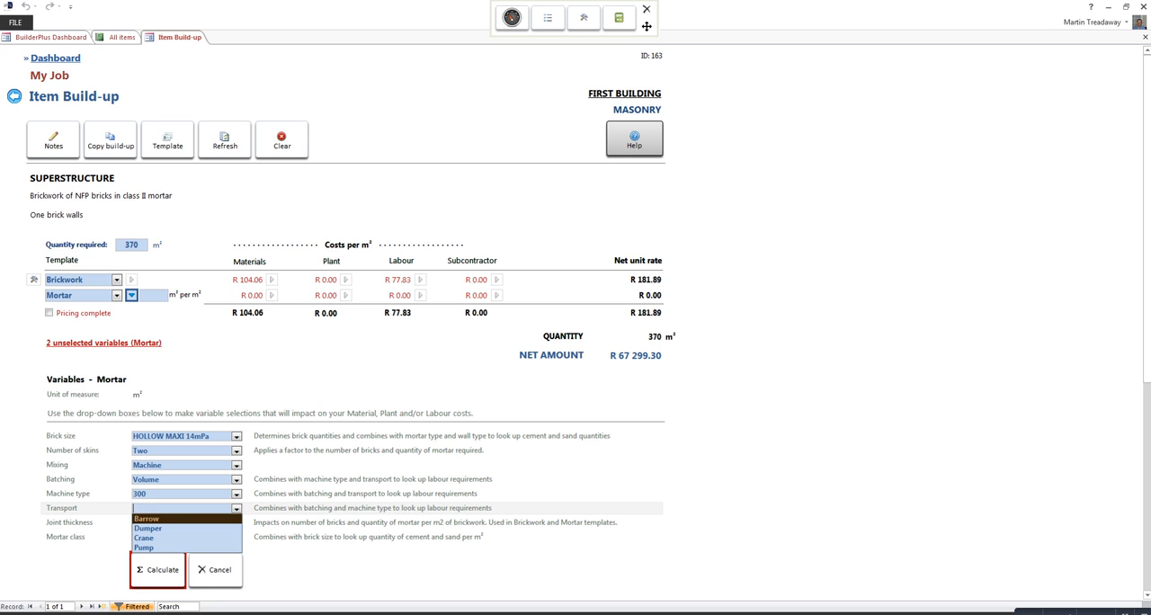
pyautogui.click(183, 519)
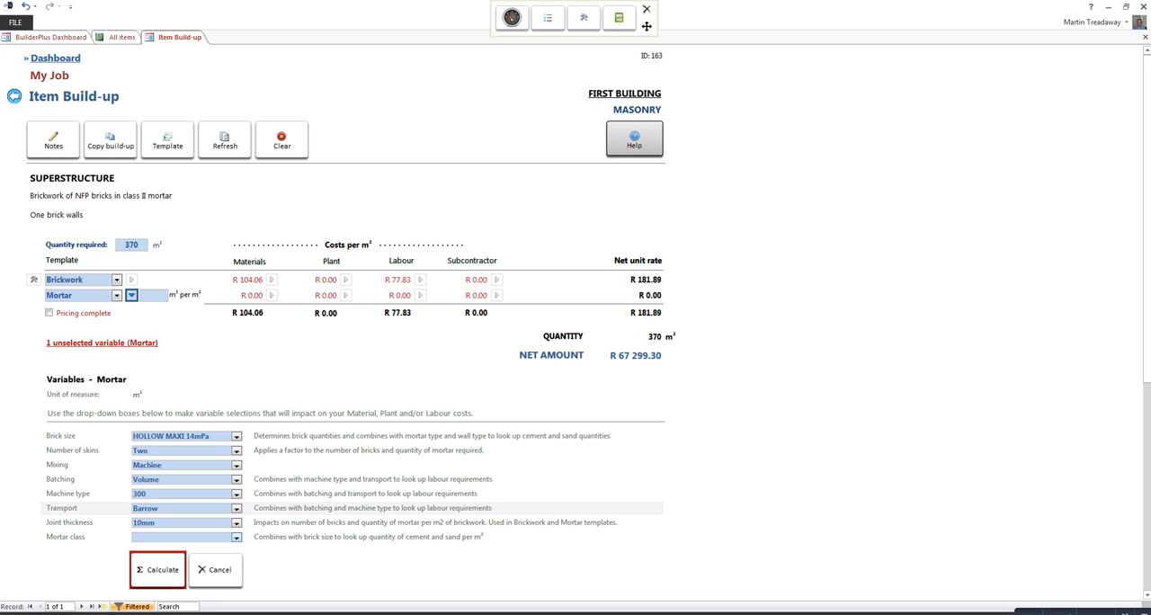
pyautogui.click(237, 538)
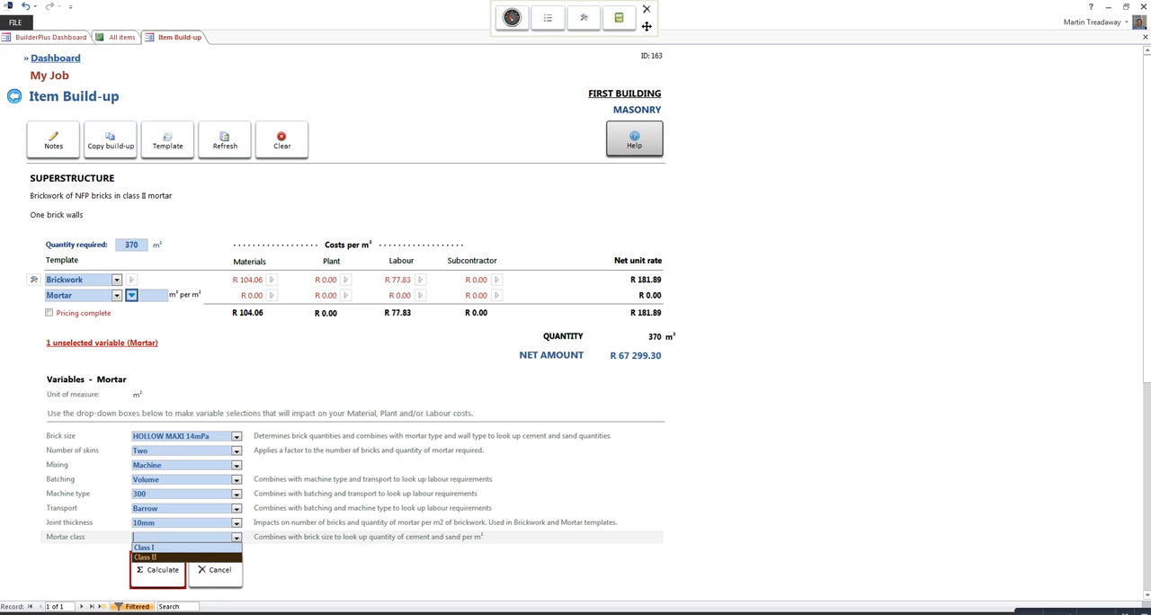
pyautogui.click(183, 558)
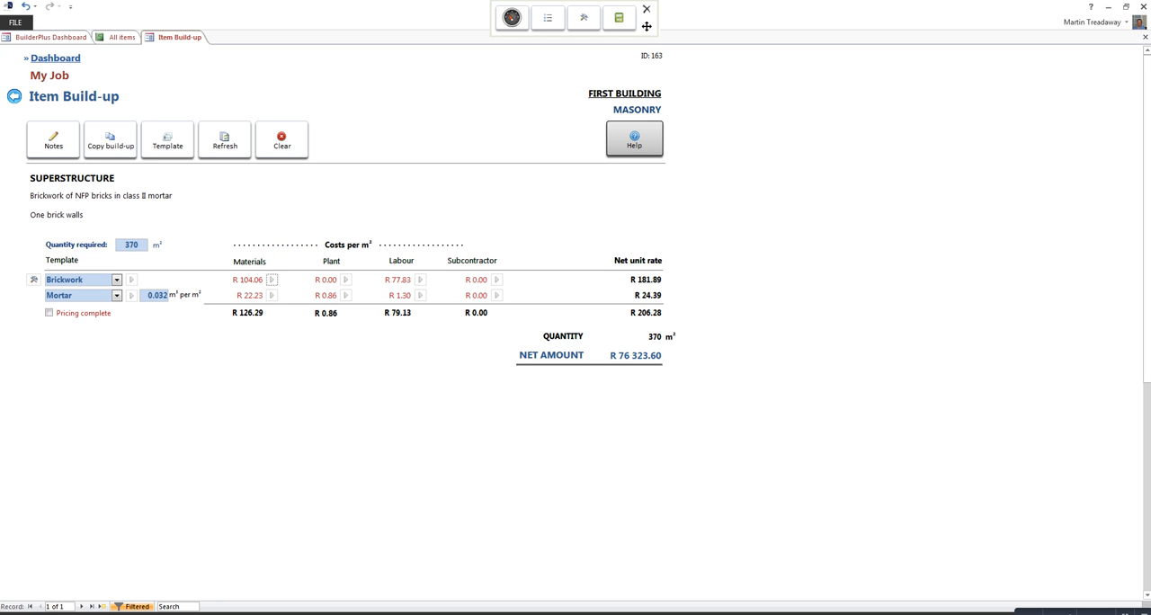
# Step: Set the waste allowance of the HOLLOW MAXI 14mPa bricks in the Brickwork materials to 10%
pyautogui.click(272, 280)
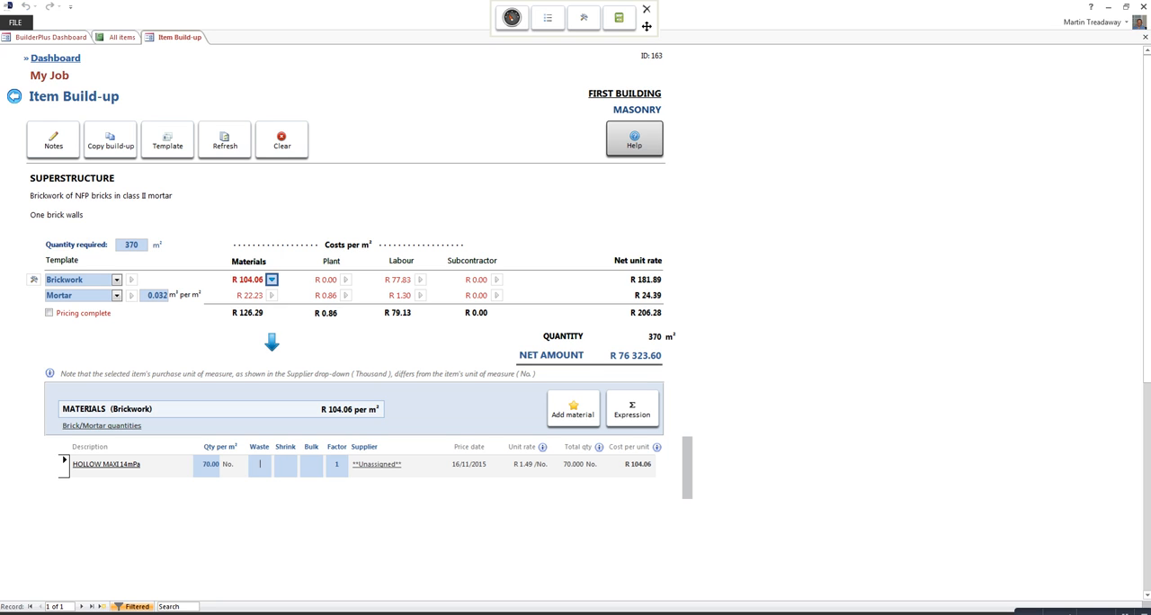
pyautogui.write('10%')
pyautogui.press('Return')
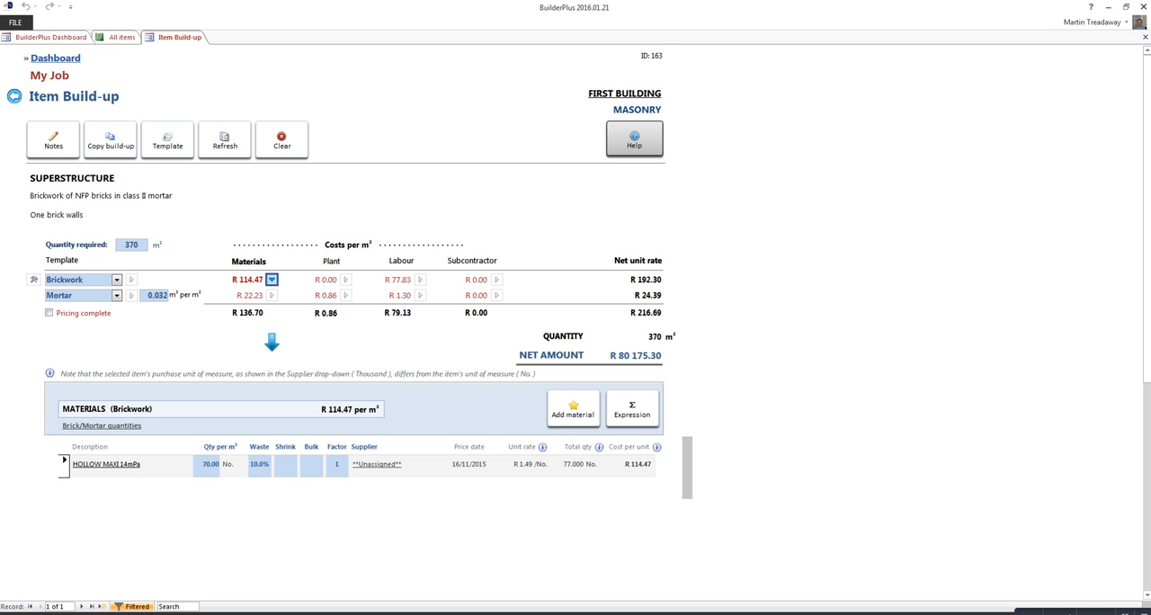
# Step: Replace the Labourers category in the Brickwork bricklaying crew with General Workers and save the labour record
pyautogui.click(420, 279)
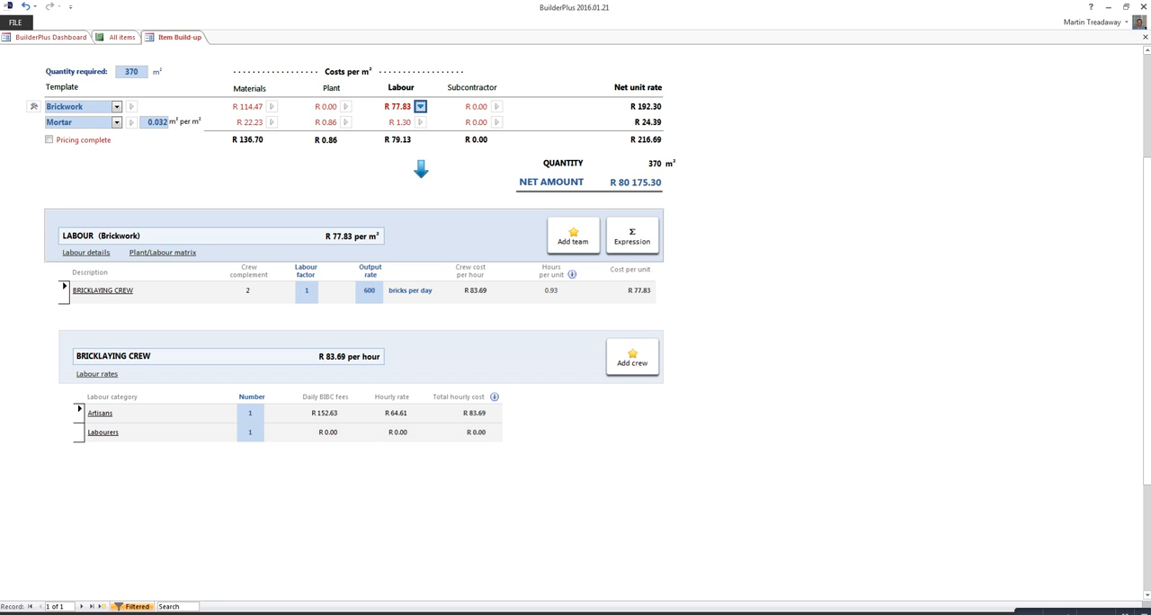
pyautogui.click(102, 433)
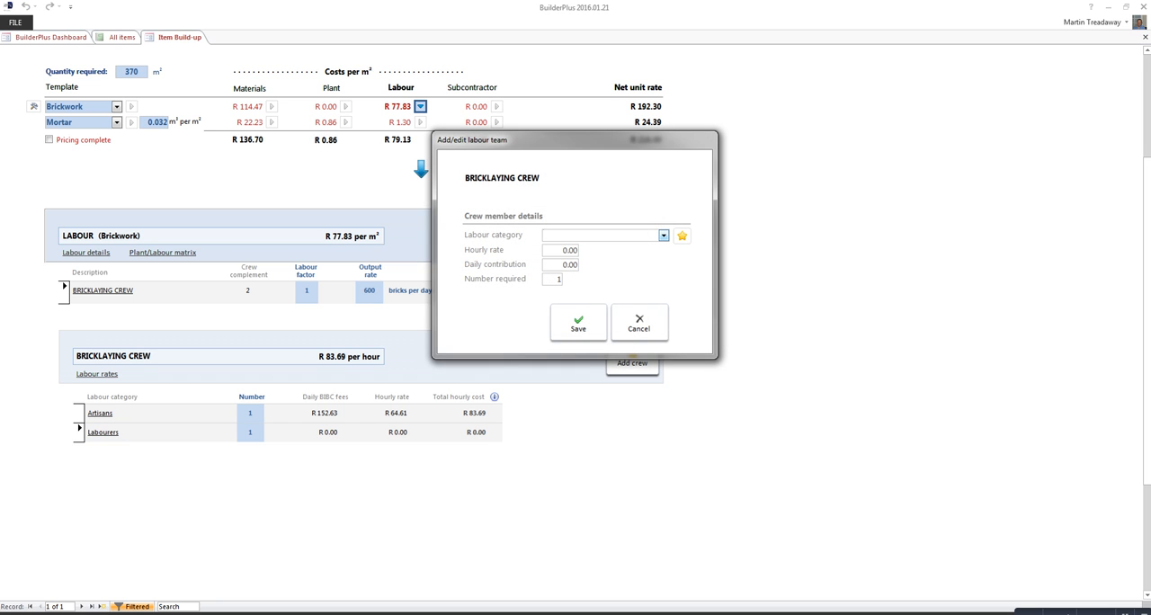
pyautogui.click(664, 236)
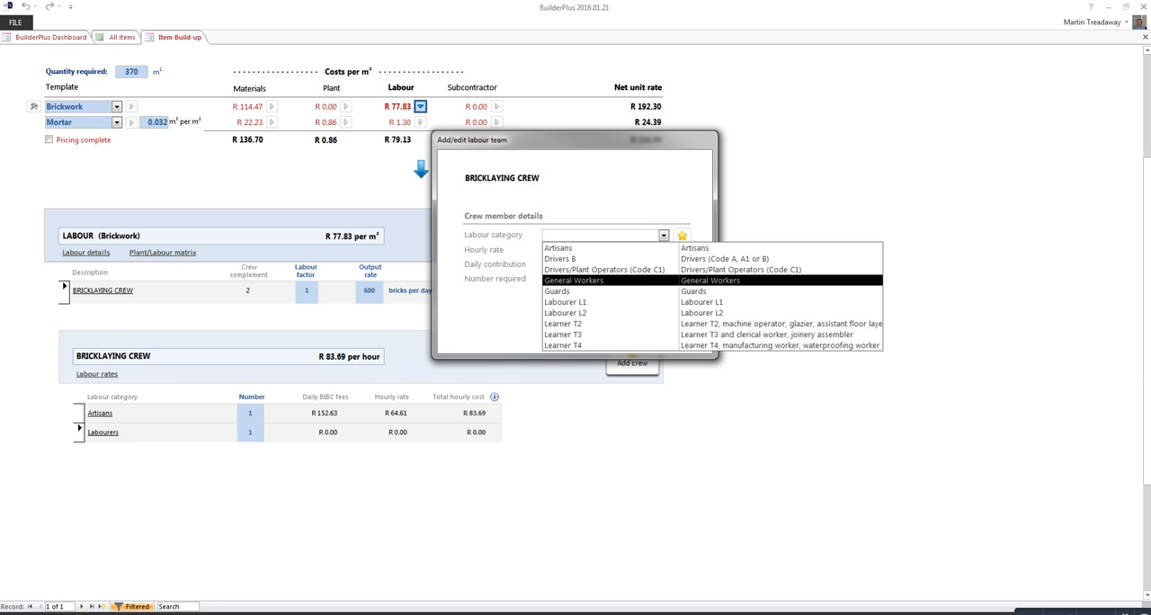
pyautogui.click(574, 281)
pyautogui.click(579, 324)
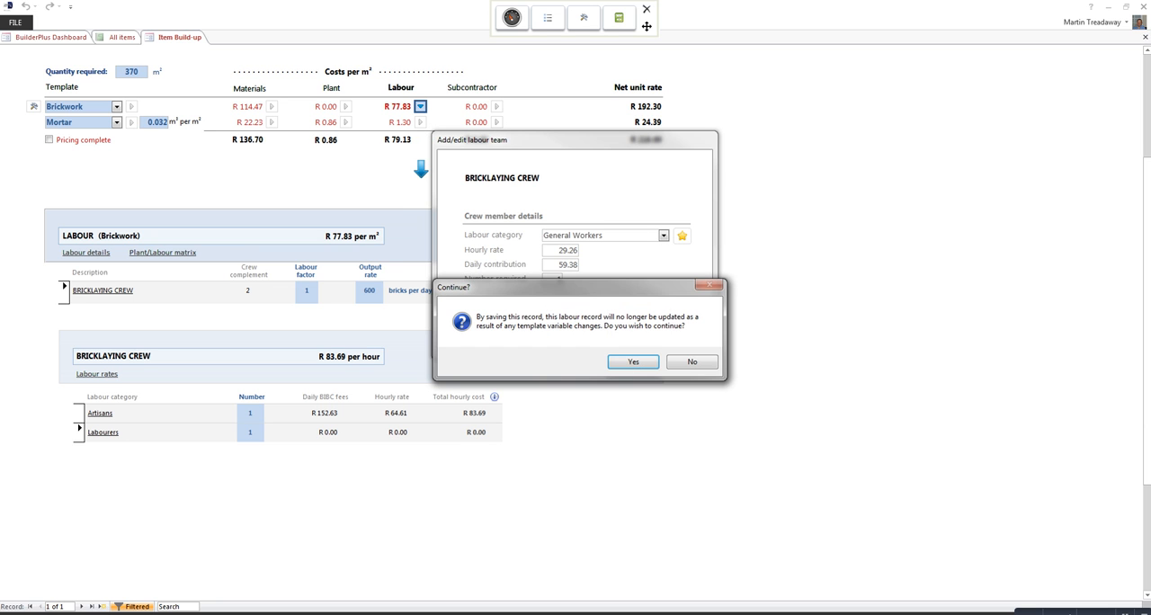
pyautogui.press('Return')
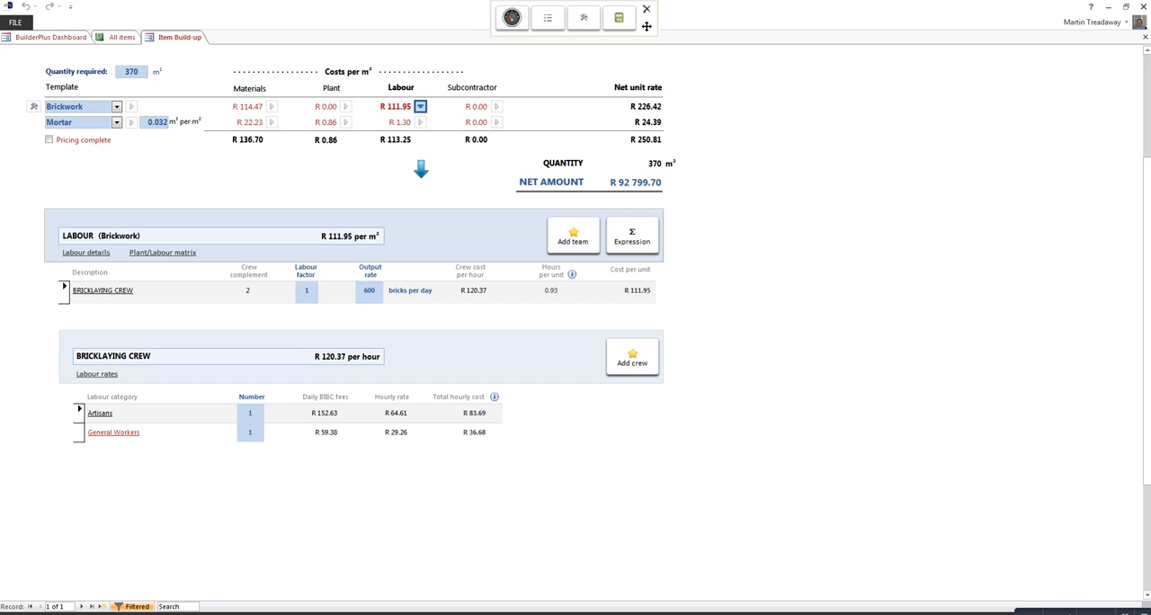
# Step: Set the building sand in the Mortar materials to 10% waste and 50% shrinkage
pyautogui.click(272, 122)
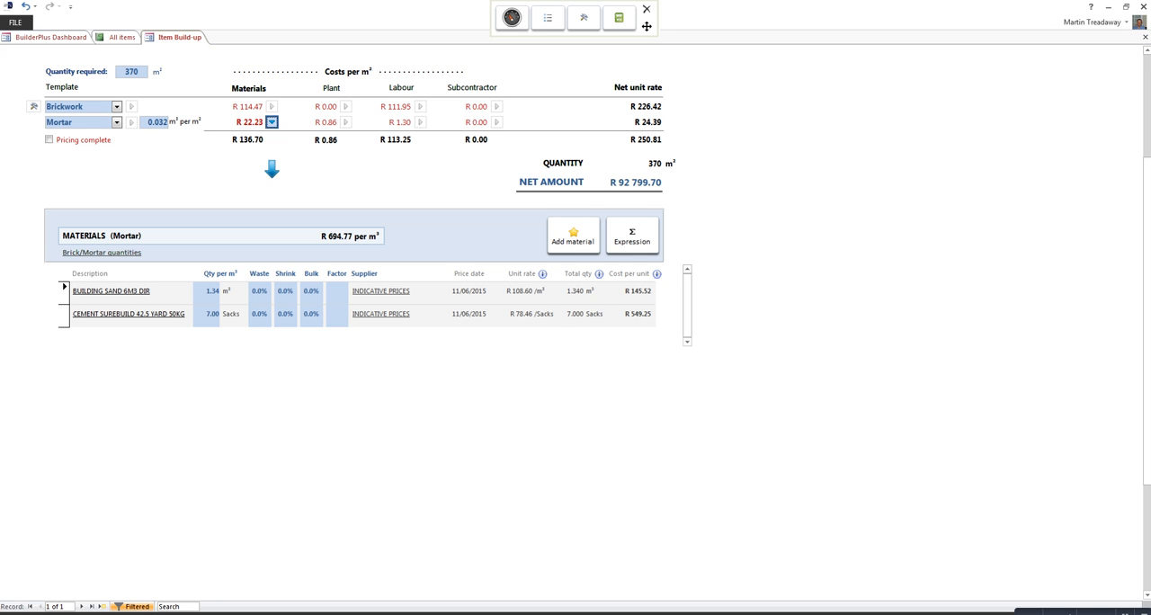
pyautogui.doubleClick(258, 290)
pyautogui.write('10')
pyautogui.press('Return')
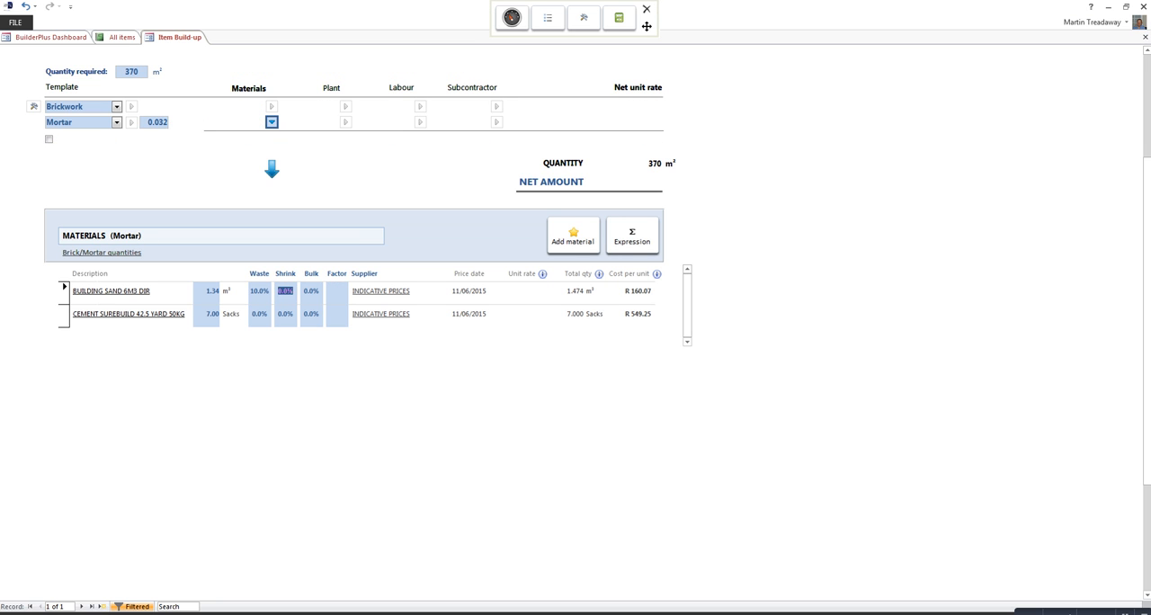
pyautogui.doubleClick(284, 290)
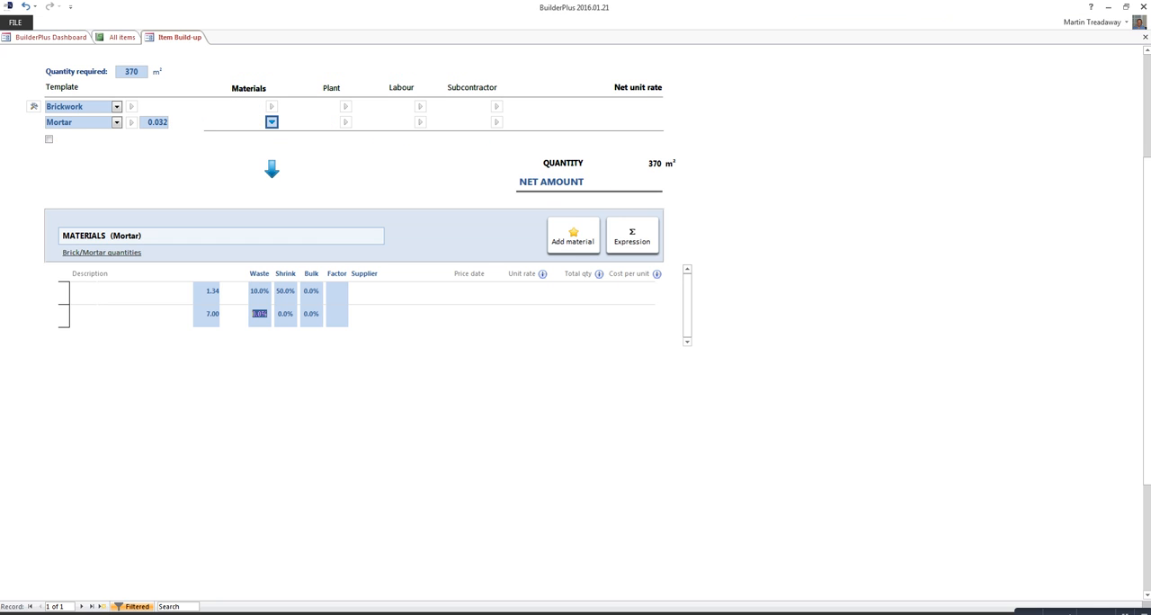
# Step: Set the cement in the Mortar materials to 10% waste and enter 50% shrinkage
pyautogui.write('10')
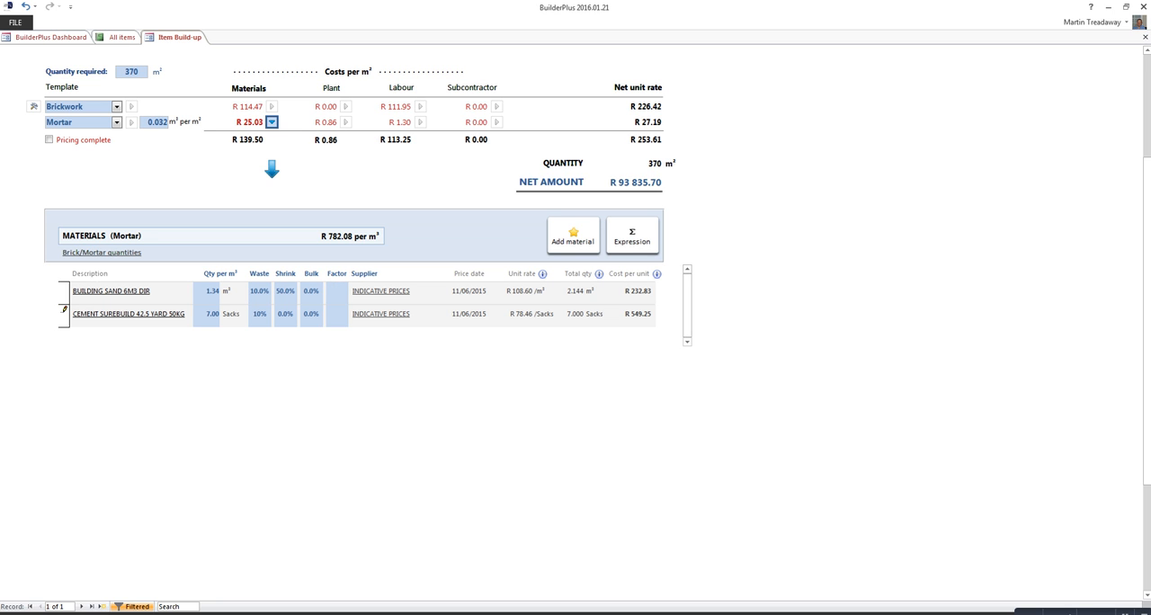
pyautogui.press('Return')
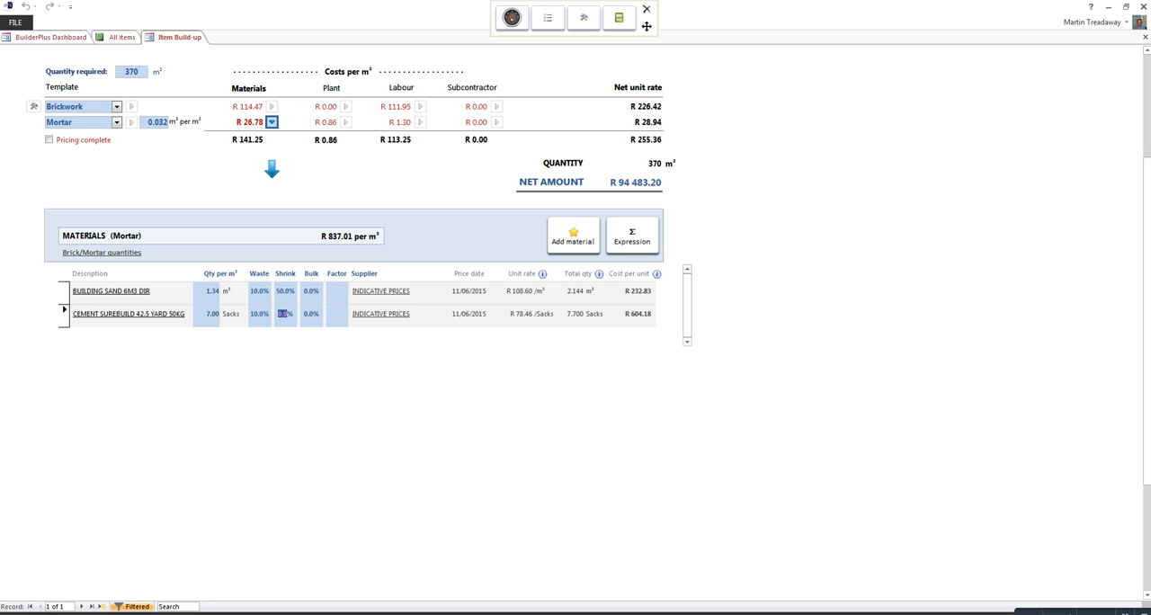
pyautogui.write('50')
pyautogui.doubleClick(285, 313)
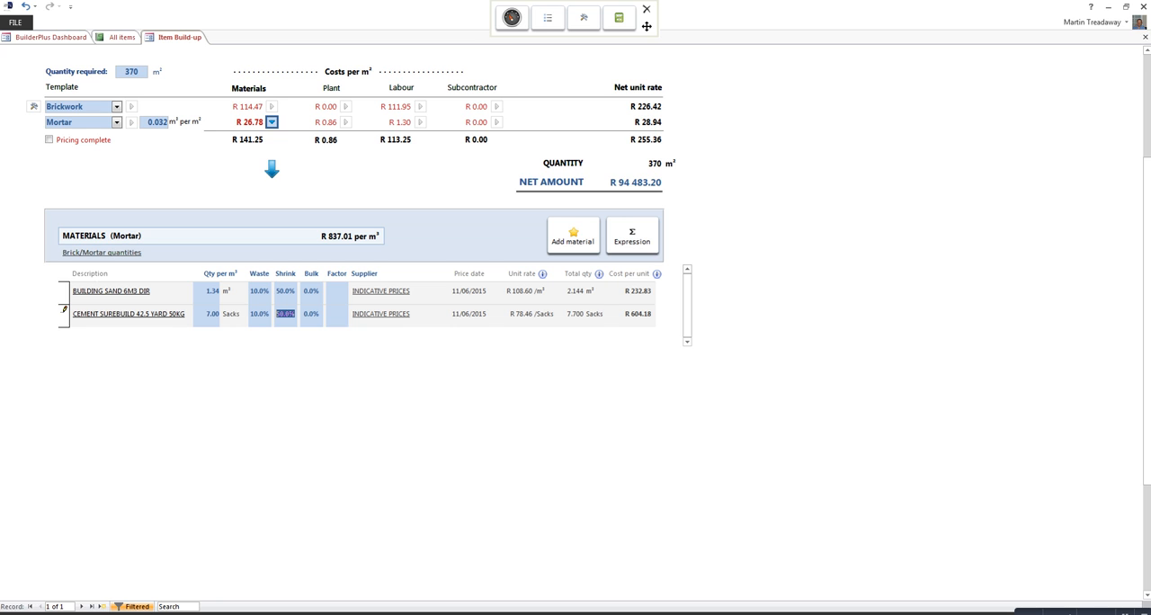